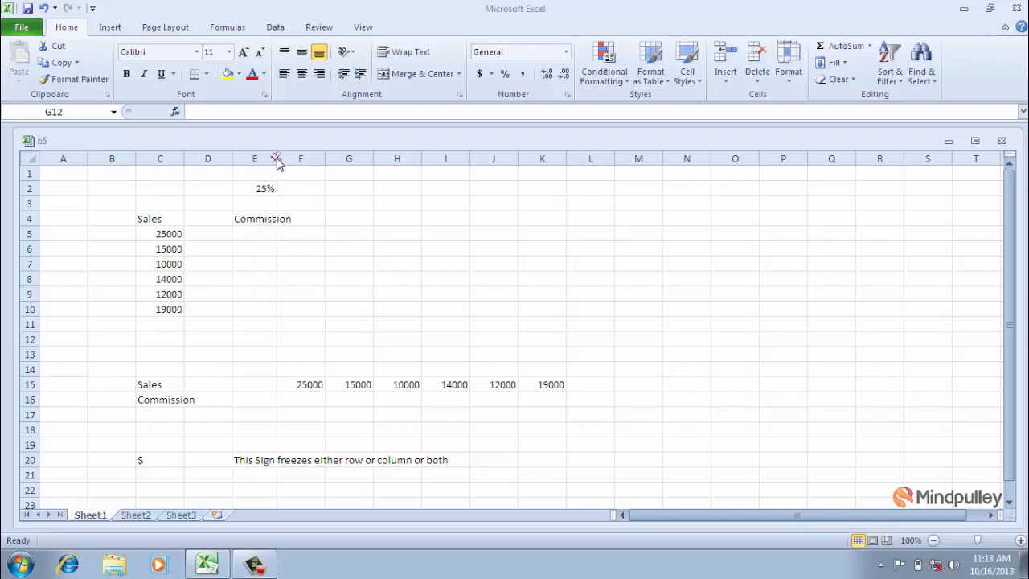
Resize column E so that it is just wide enough for the Commission heading in E4.
click(268, 219)
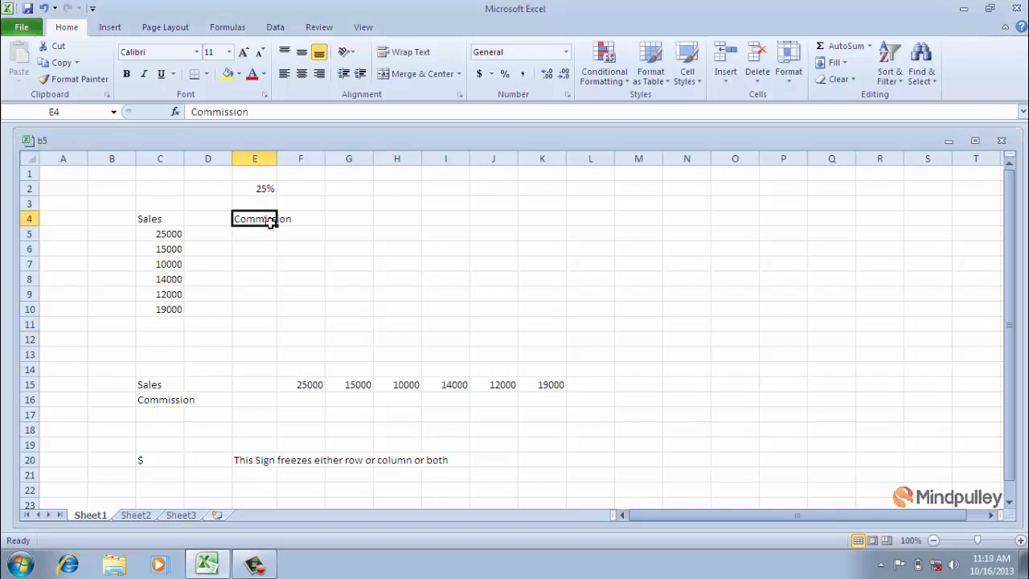
double_click(283, 167)
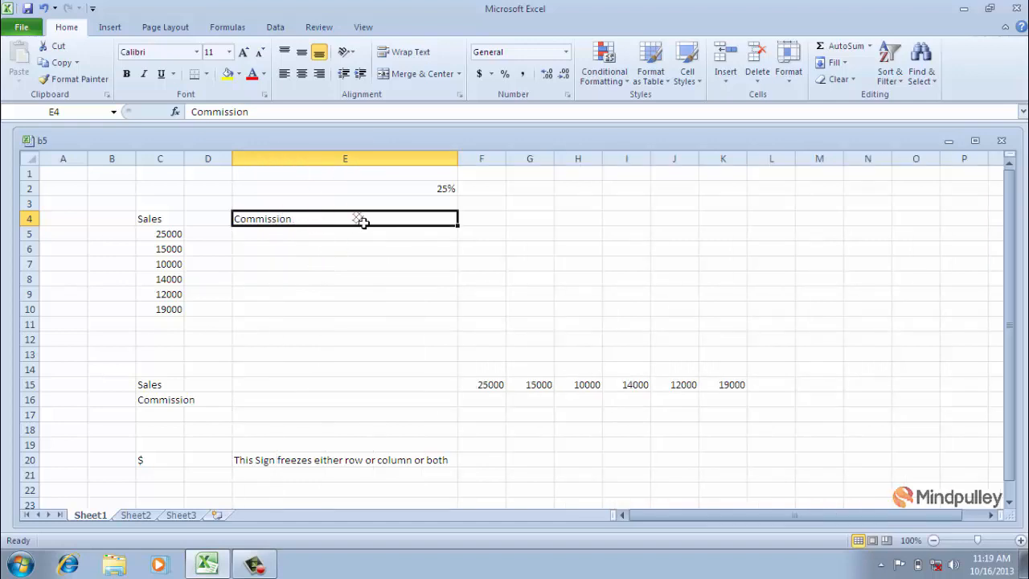
drag(459, 165, 310, 159)
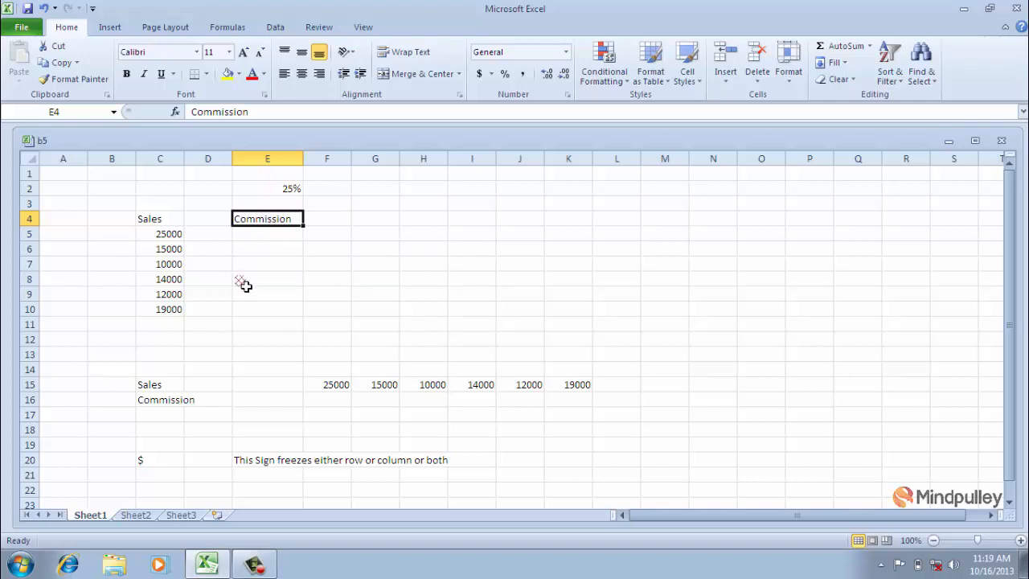
Calculate the first commission in E5 by multiplying the sales amount with a fixed rate, using =C5*25%.
drag(253, 251, 257, 237)
click(257, 238)
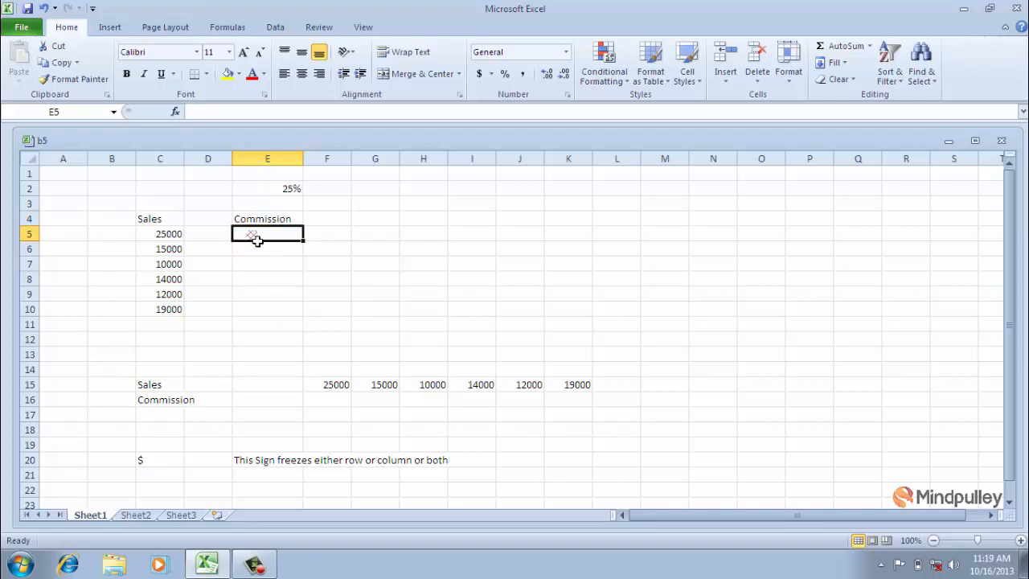
text(=)
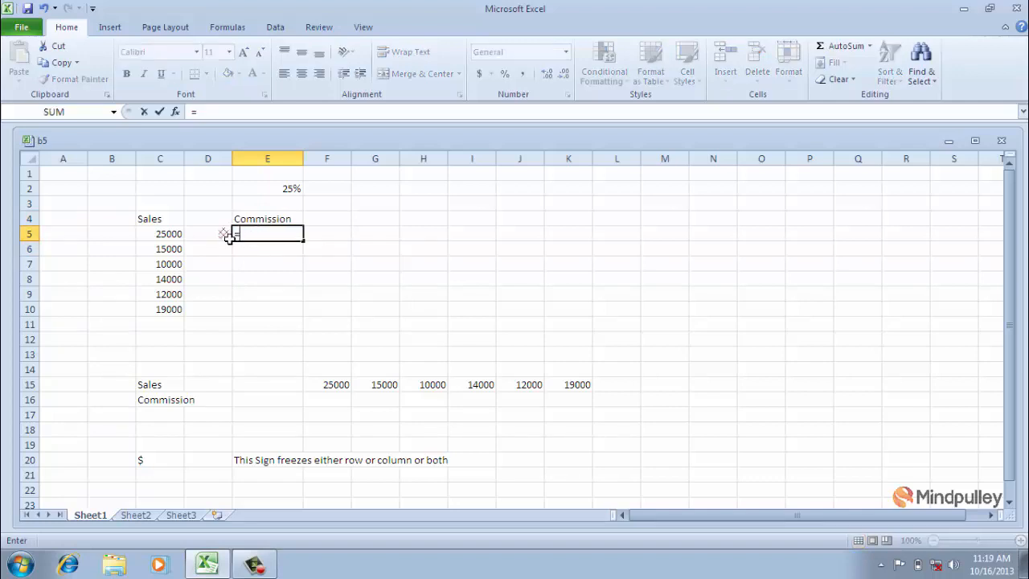
click(162, 238)
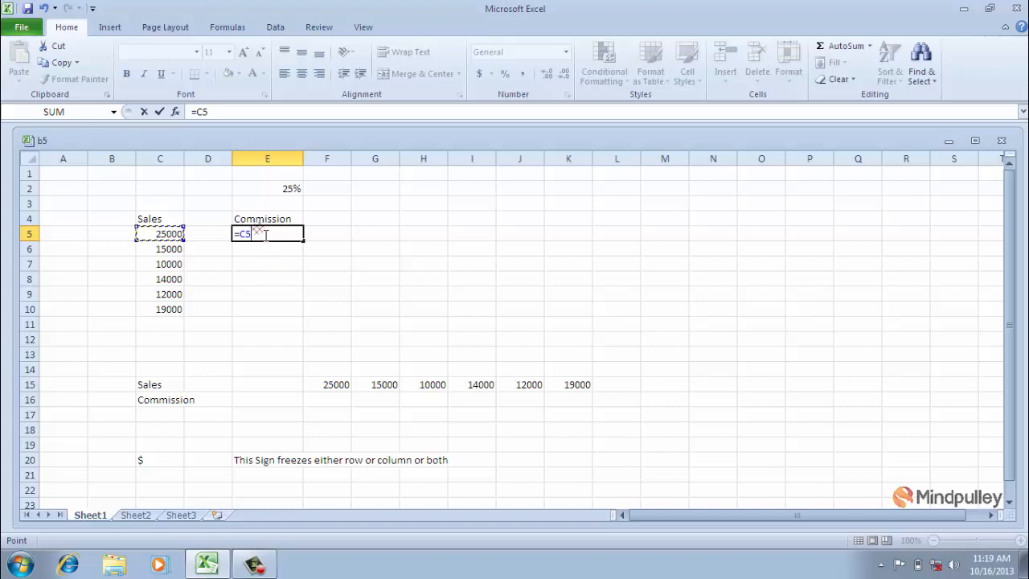
text(*25%)
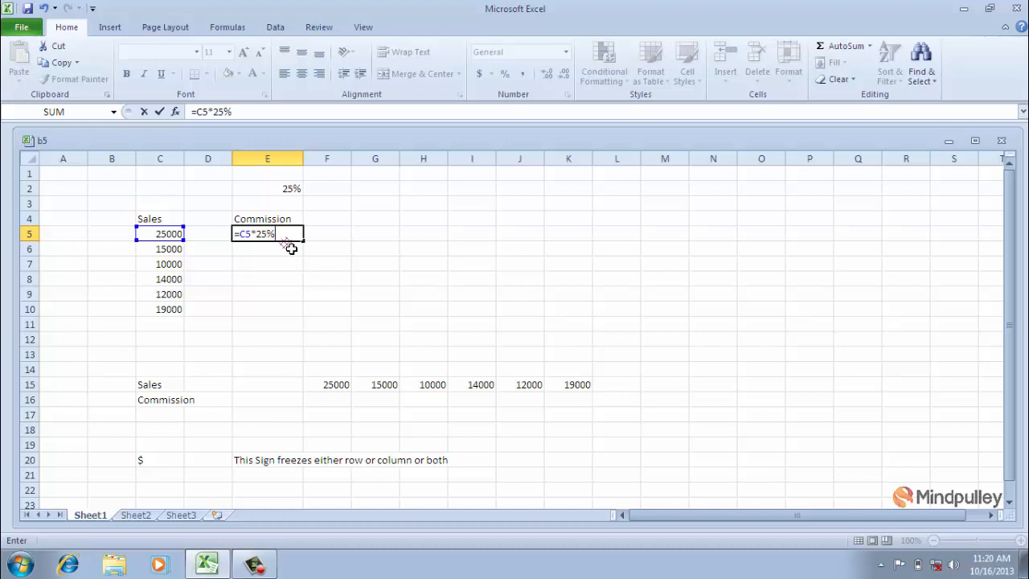
key(Return)
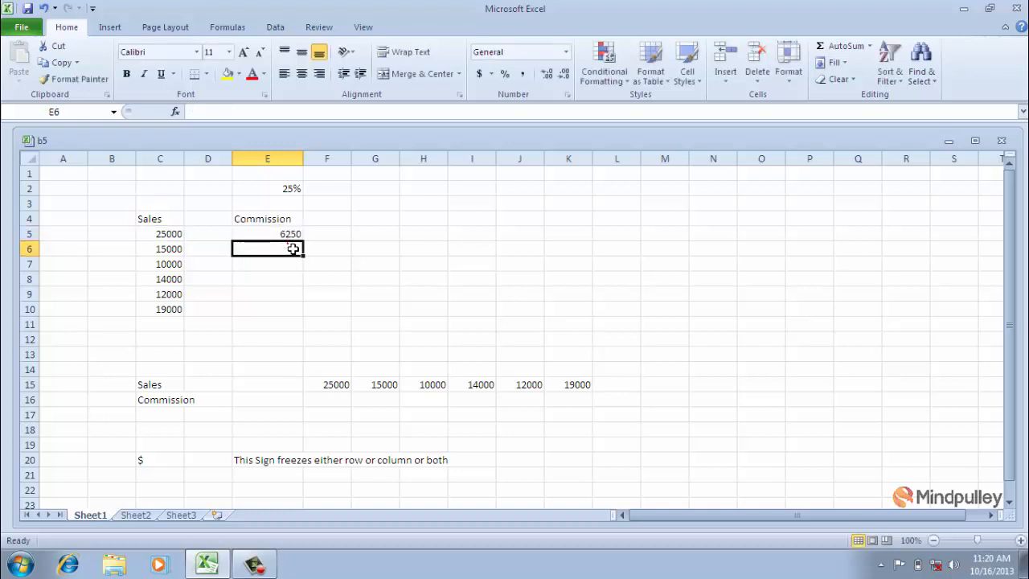
Copy the commission formula from E5 and paste it into E6:E10 for the remaining sales.
drag(300, 249, 200, 253)
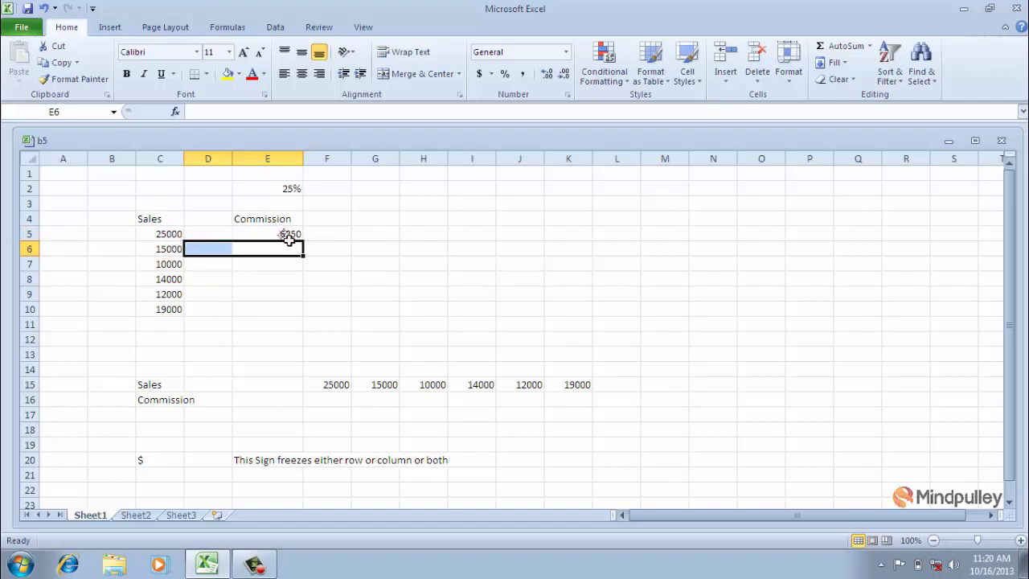
click(289, 238)
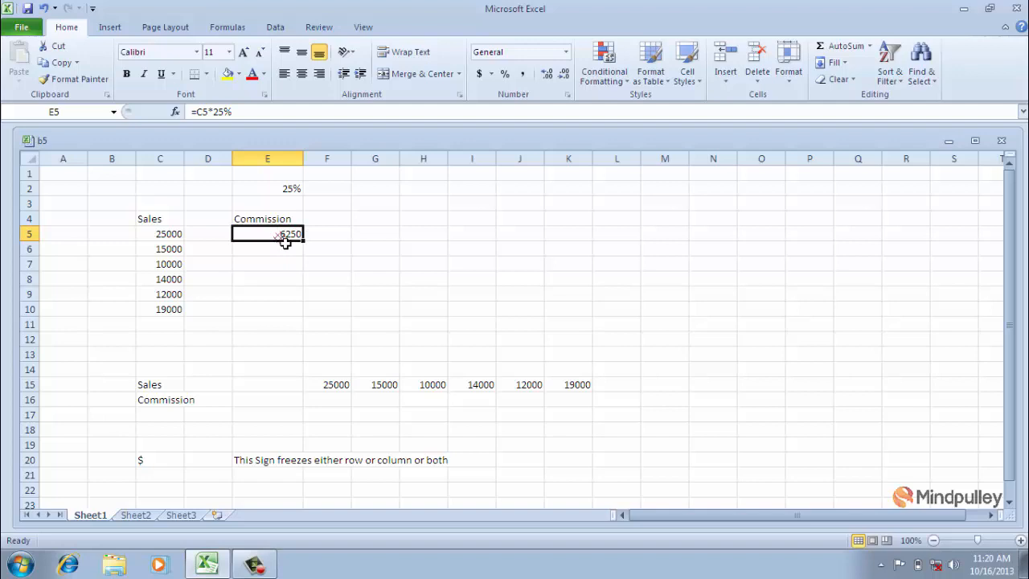
click(64, 63)
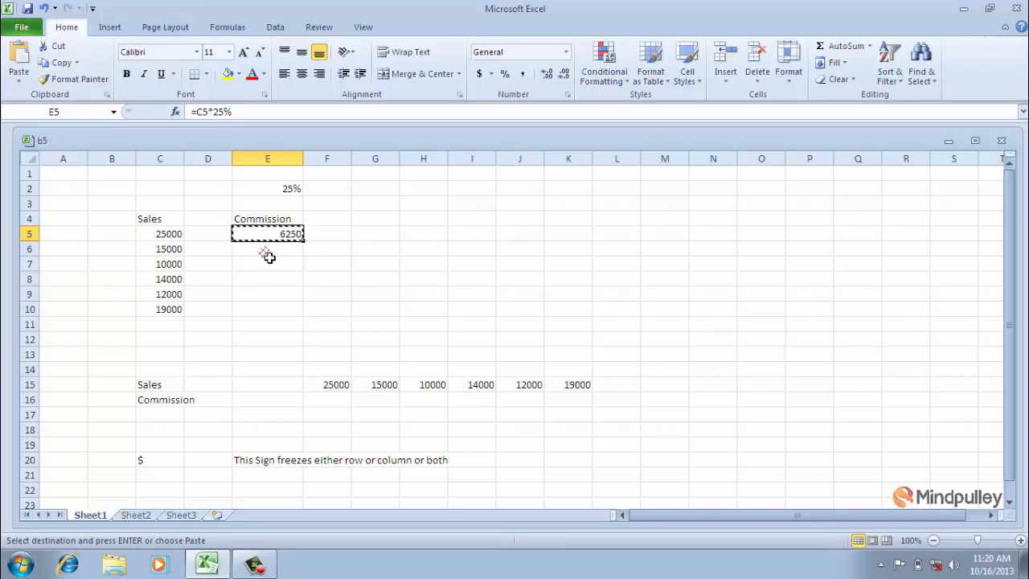
drag(269, 257, 271, 307)
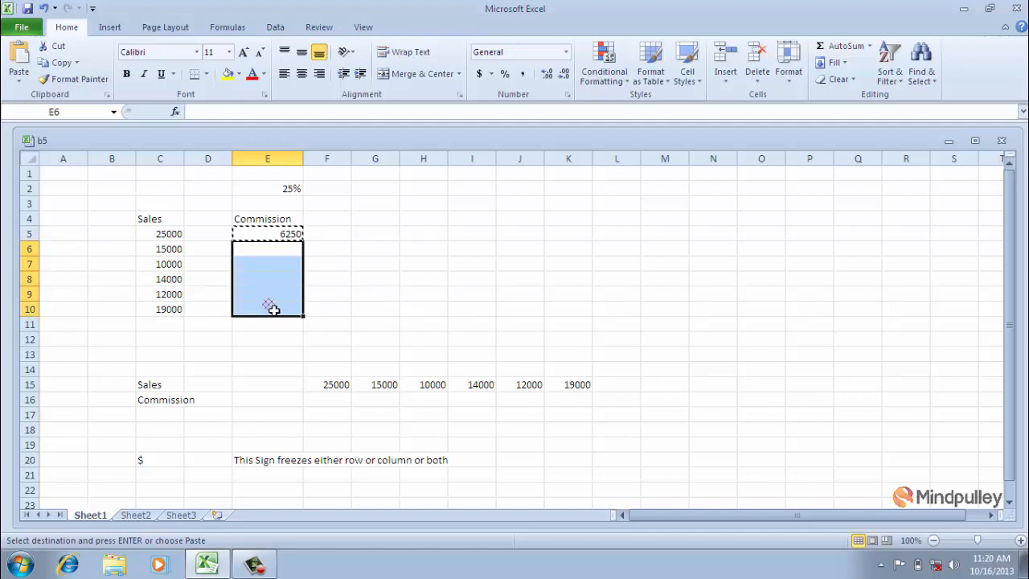
click(17, 53)
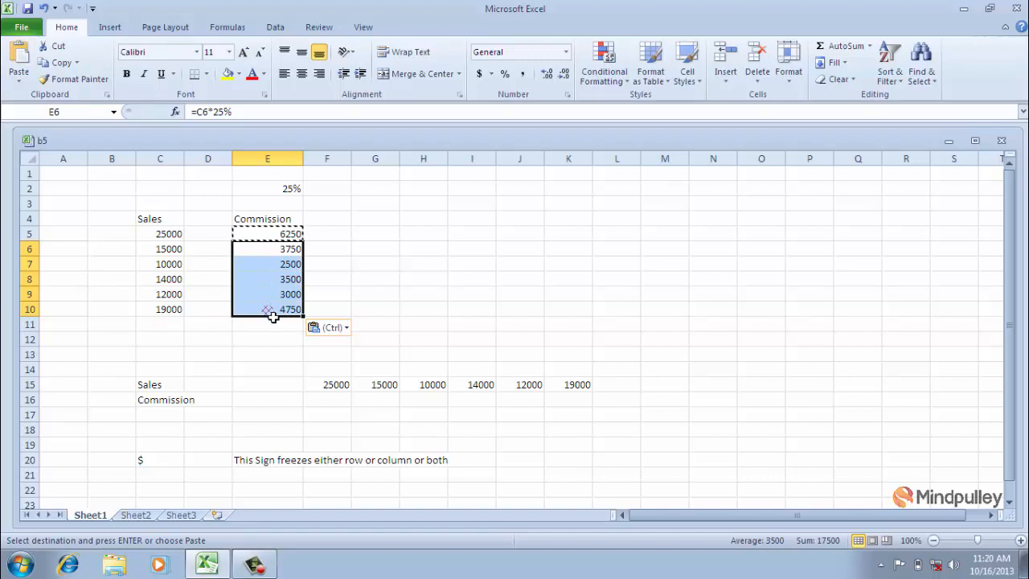
key(Escape)
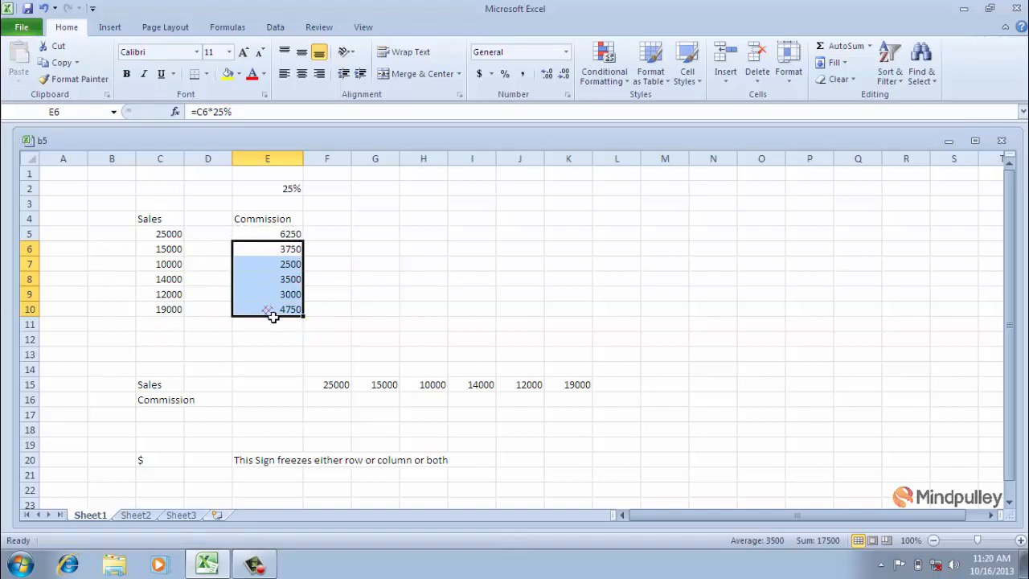
Inspect the copied formulas in E6, E7 and E8 in edit mode to see which sales cell each one references.
click(403, 277)
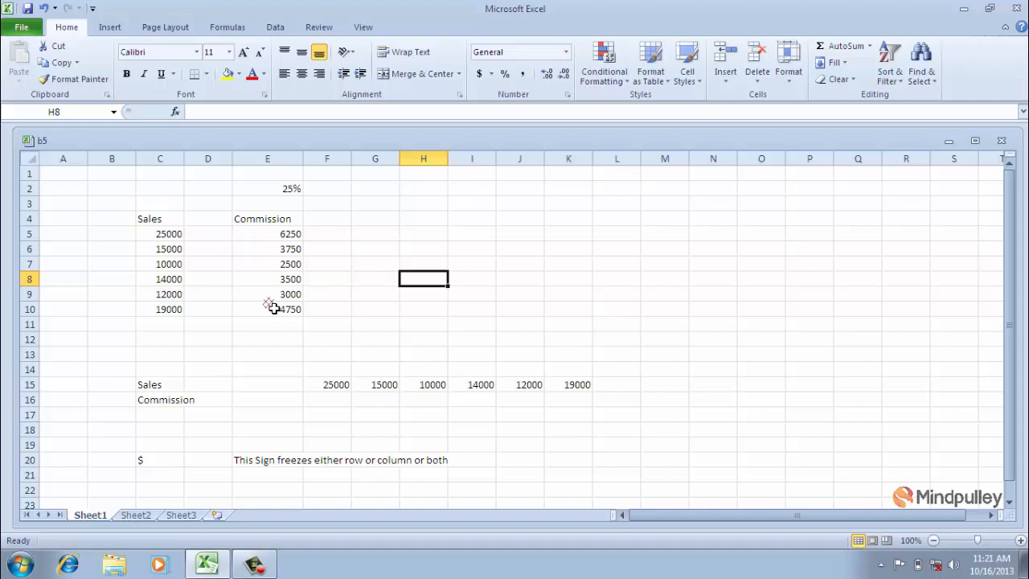
drag(273, 308, 283, 283)
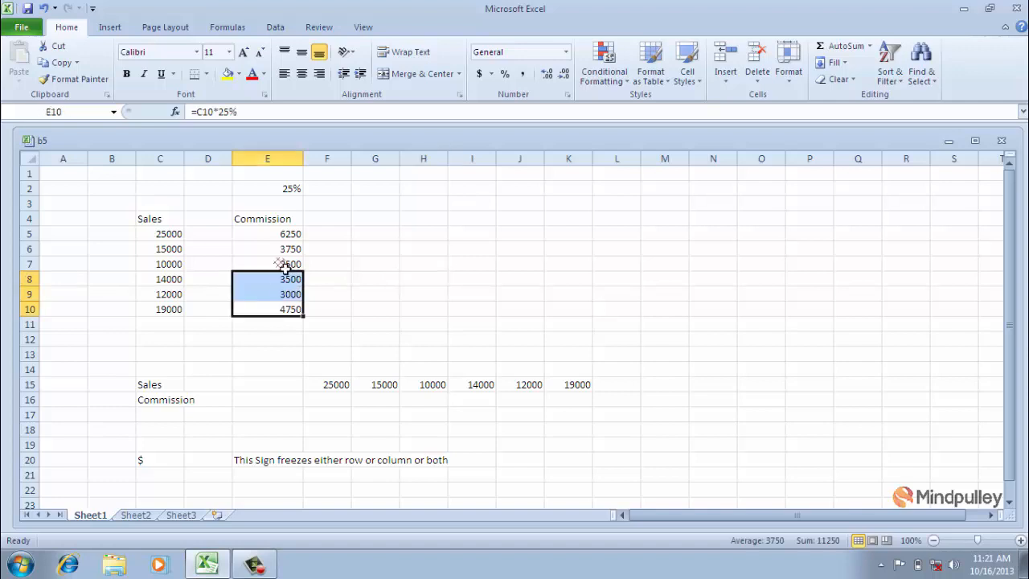
click(354, 280)
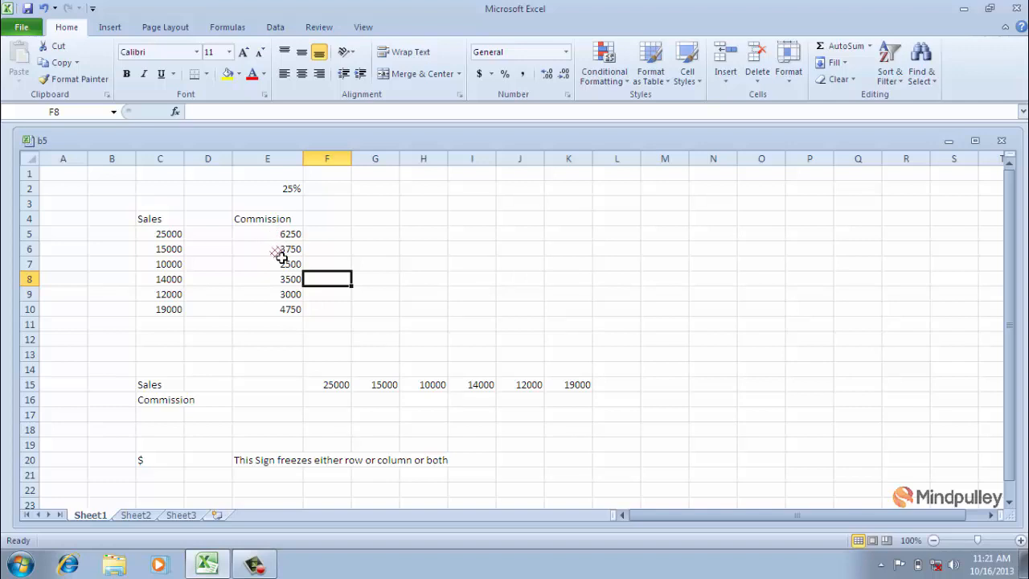
click(280, 255)
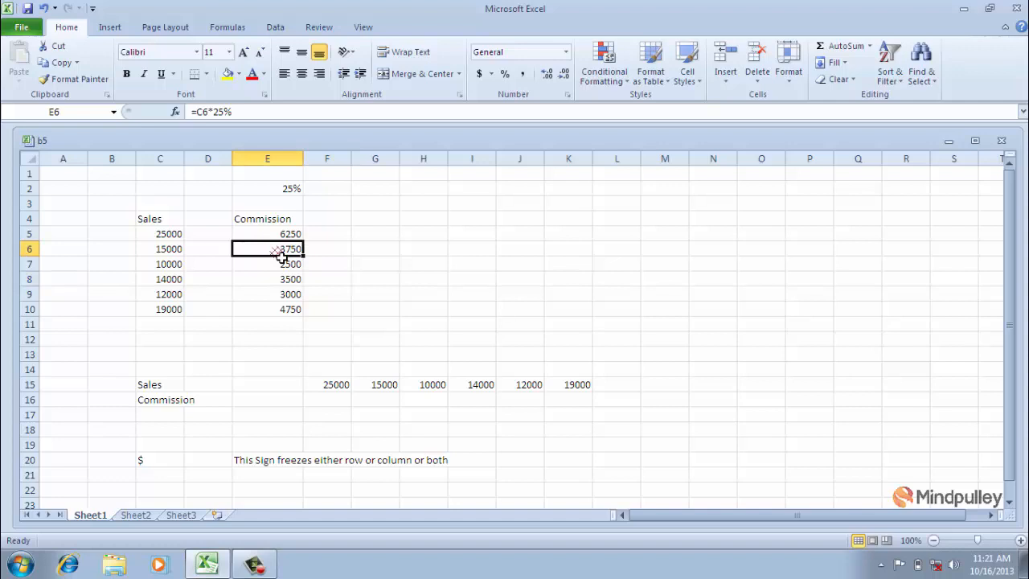
double_click(281, 256)
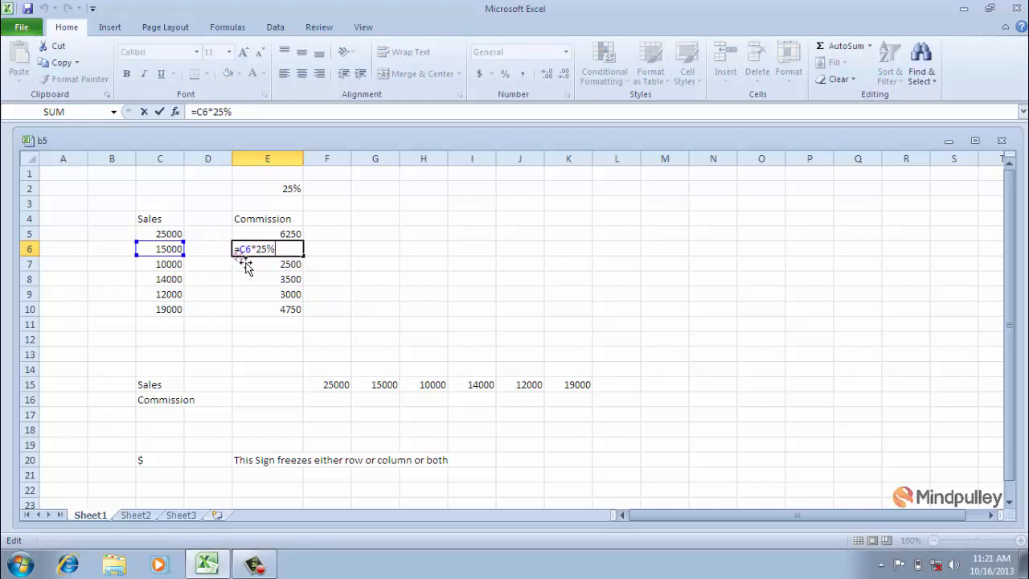
key(ctrl+Return)
click(285, 272)
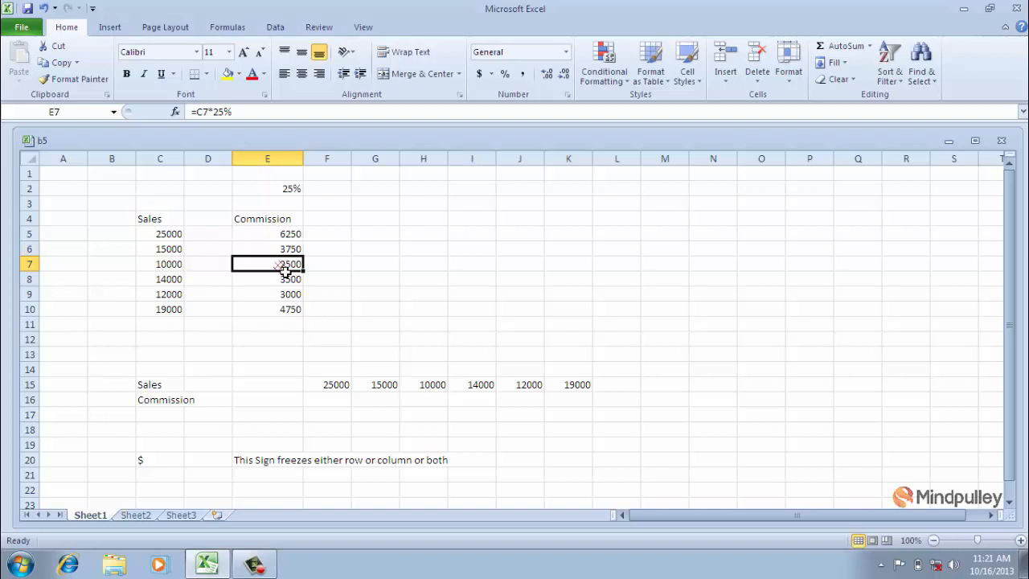
double_click(285, 271)
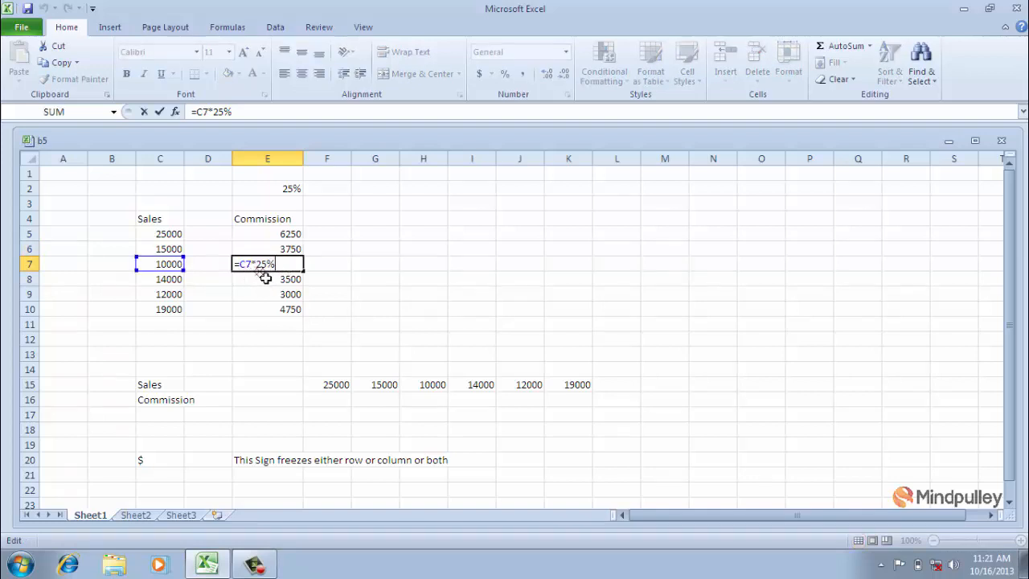
key(ctrl+Return)
click(276, 284)
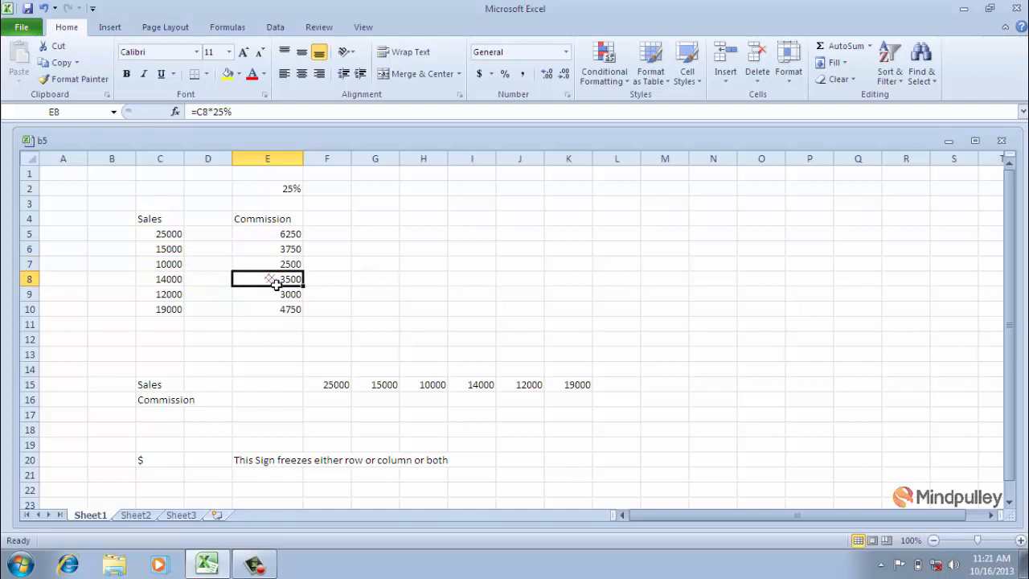
double_click(276, 284)
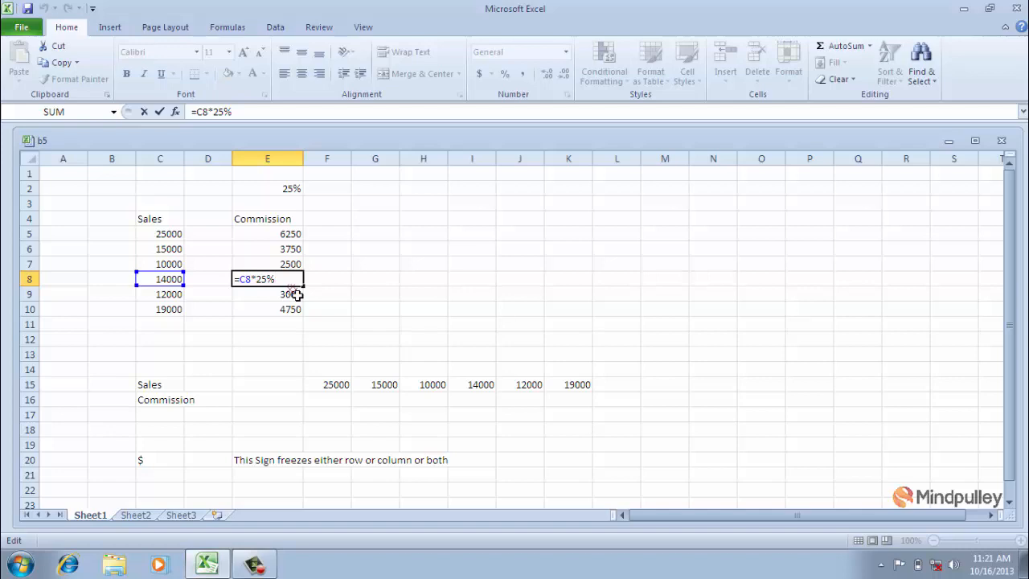
key(ctrl+Return)
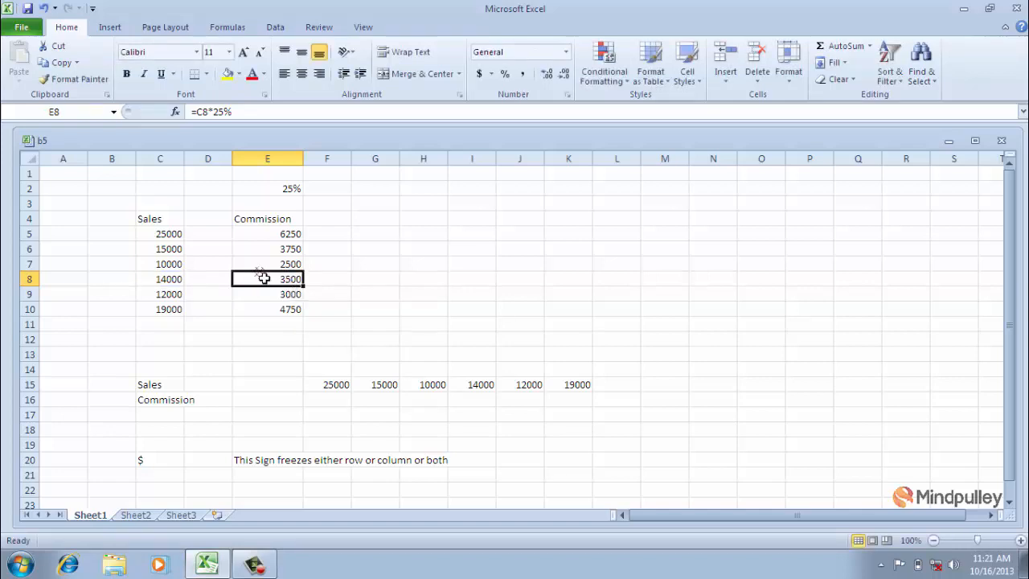
Compare the formulas in E7, E6 and E9, checking how the sales reference and the 25% rate behave per row.
click(279, 269)
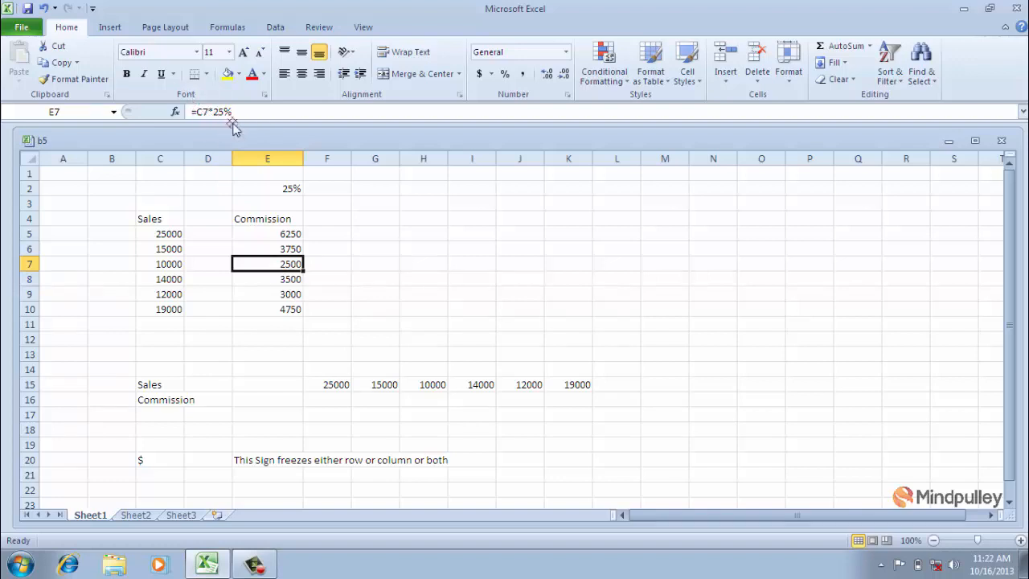
drag(239, 188, 253, 244)
click(255, 250)
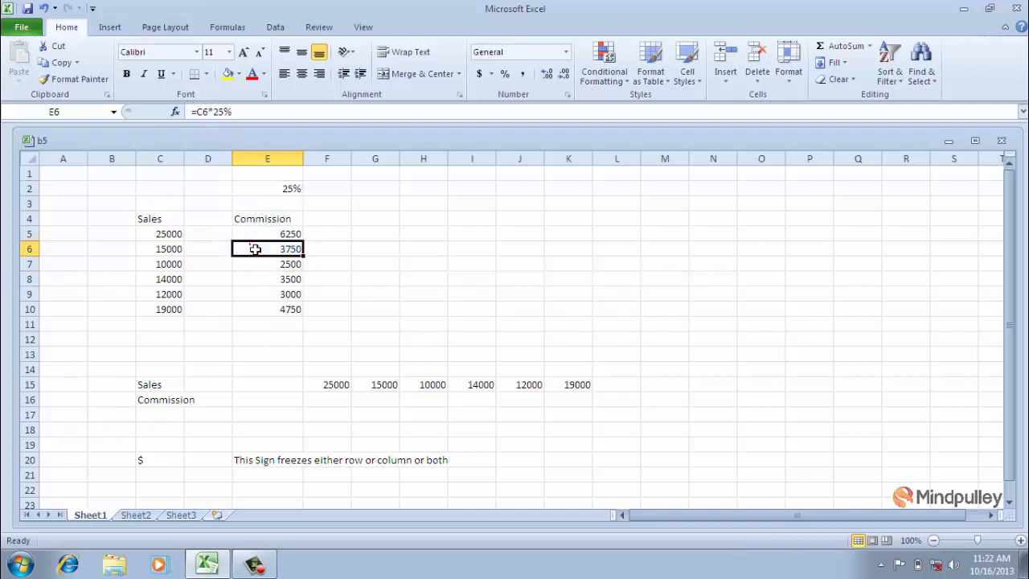
click(258, 265)
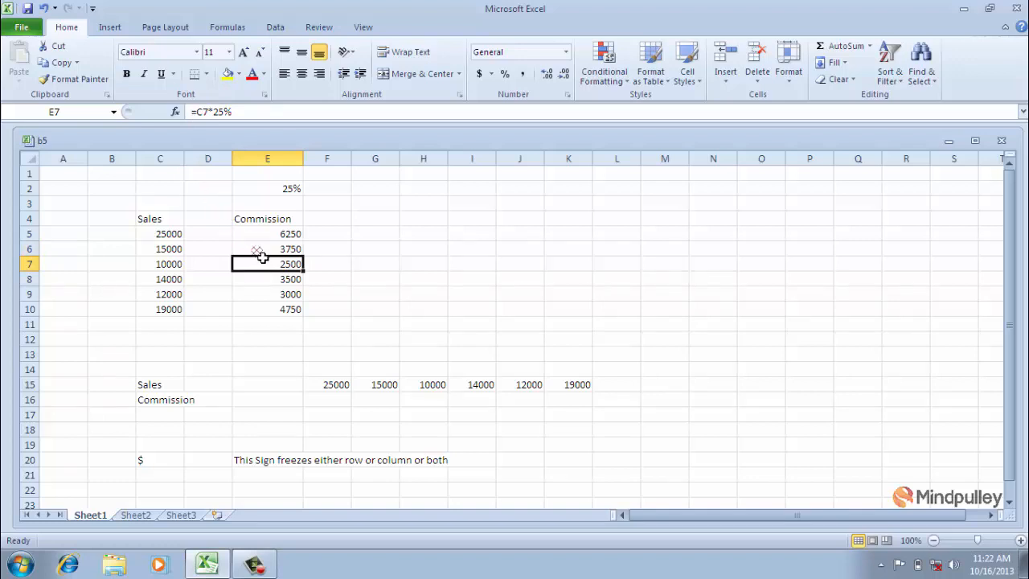
click(276, 297)
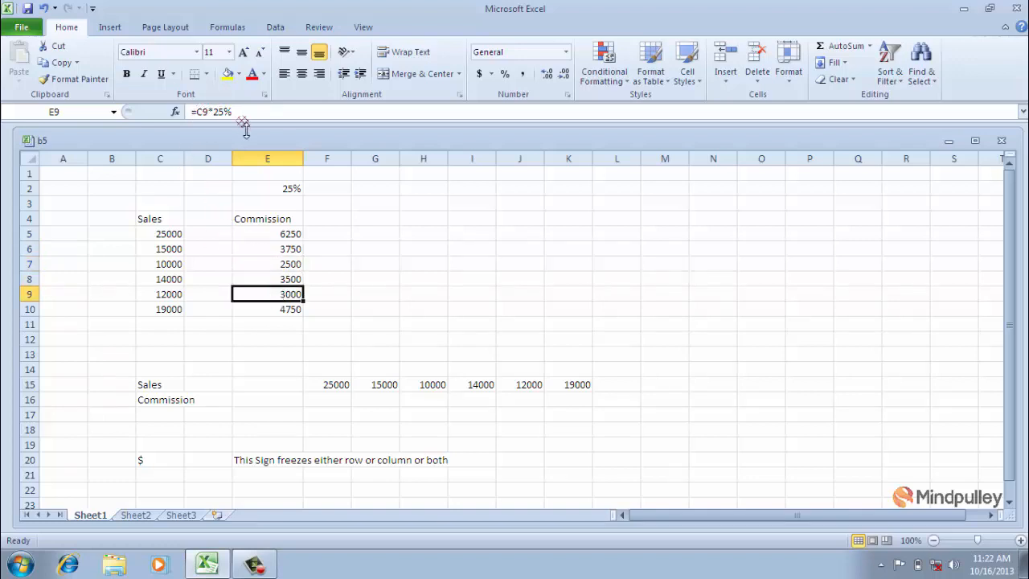
click(259, 251)
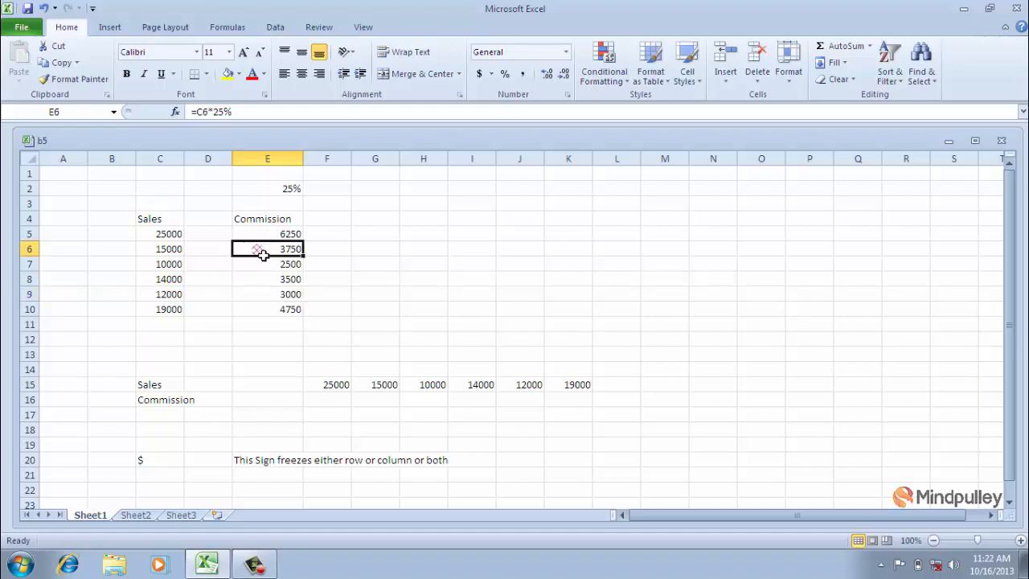
double_click(264, 254)
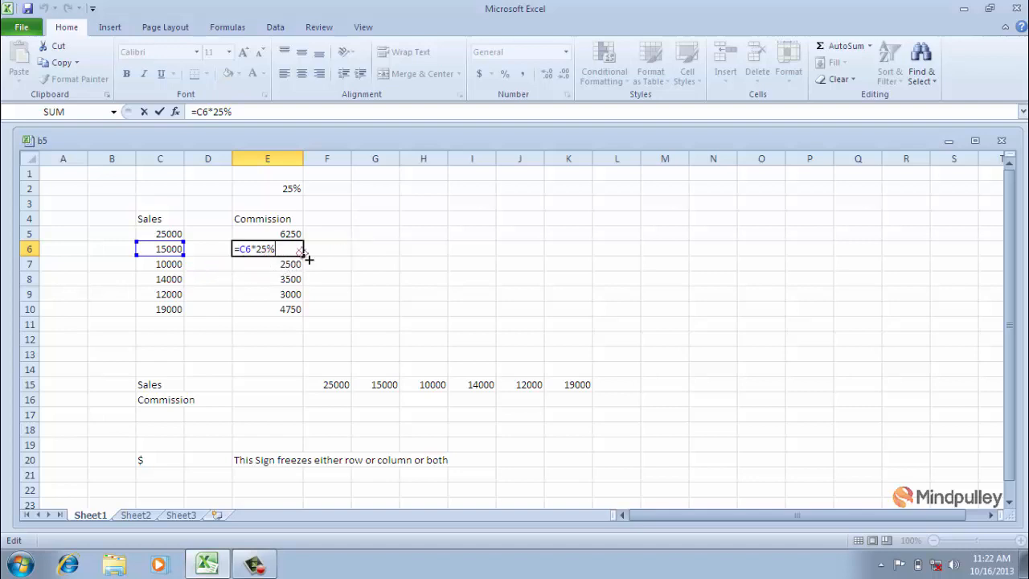
key(ctrl+Return)
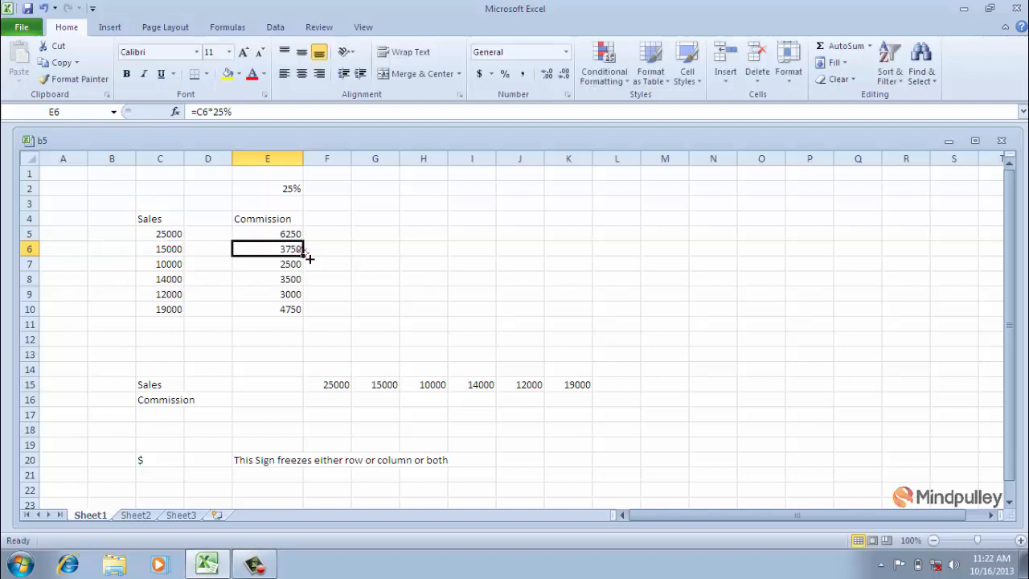
click(394, 279)
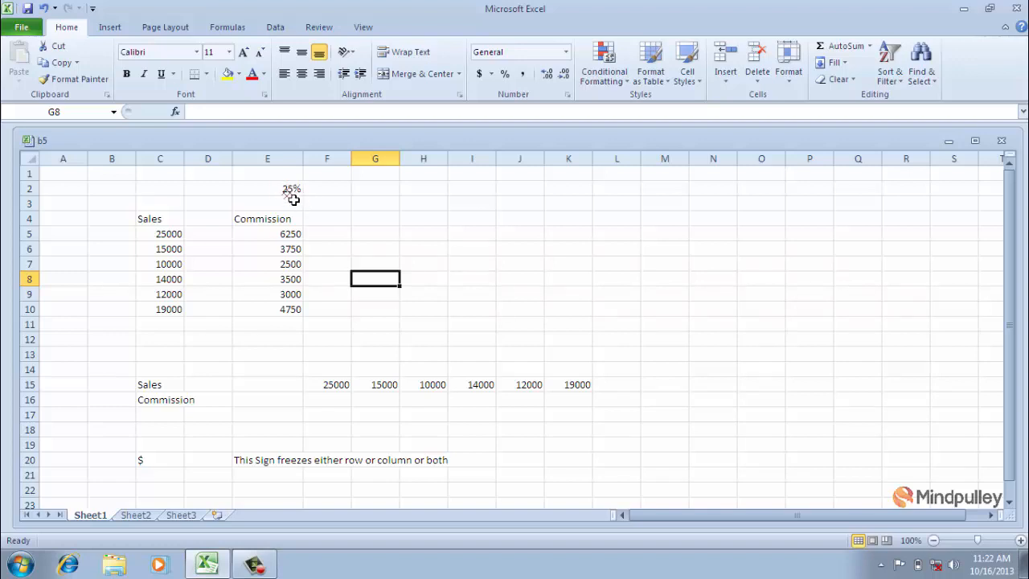
Clear all commission formulas from E5:E10.
click(280, 239)
drag(280, 239, 287, 313)
key(Delete)
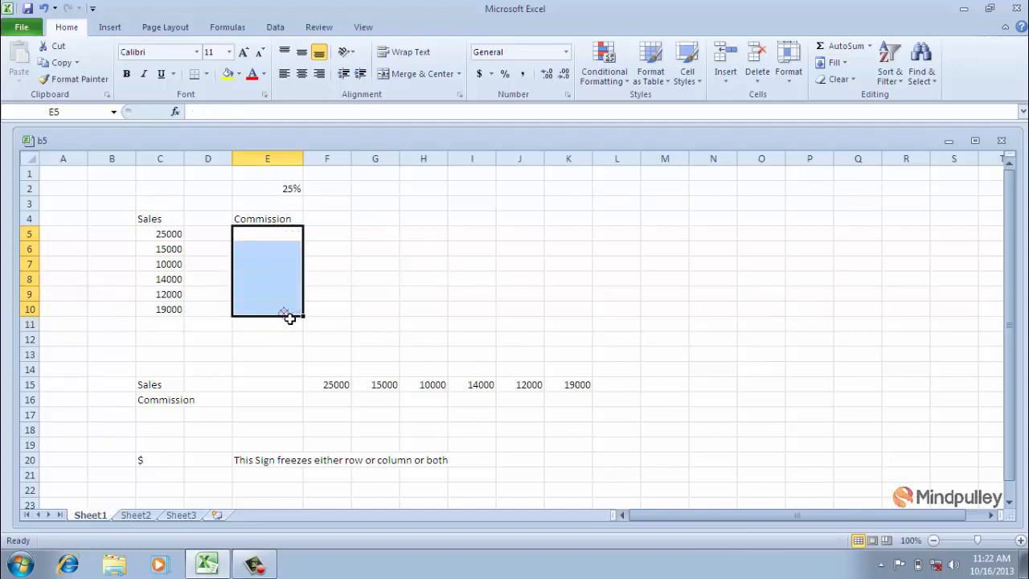
click(345, 311)
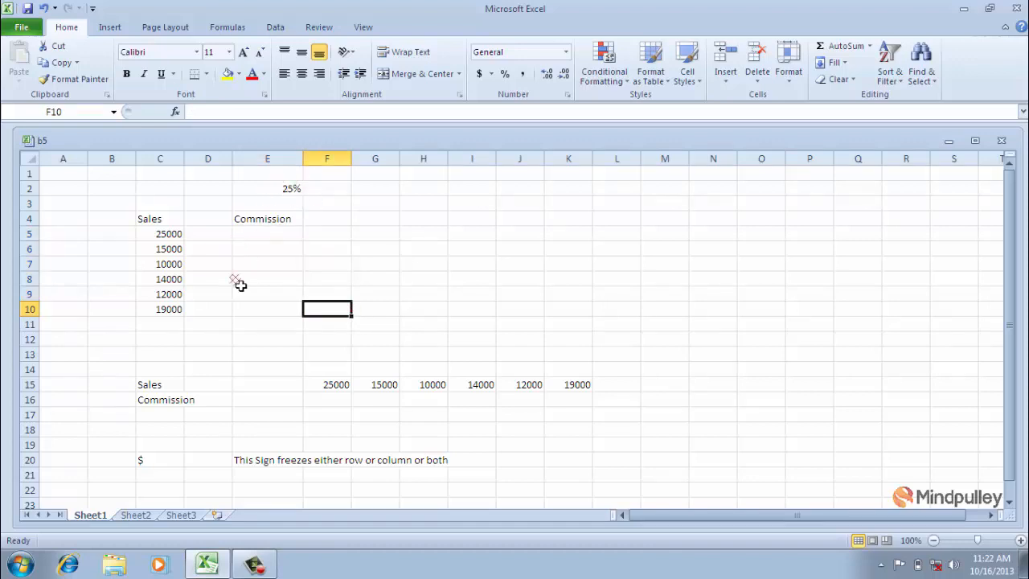
Enter the commission formula =C5*E2 in E5, multiplying the first sales amount by the rate cell.
click(267, 235)
double_click(268, 235)
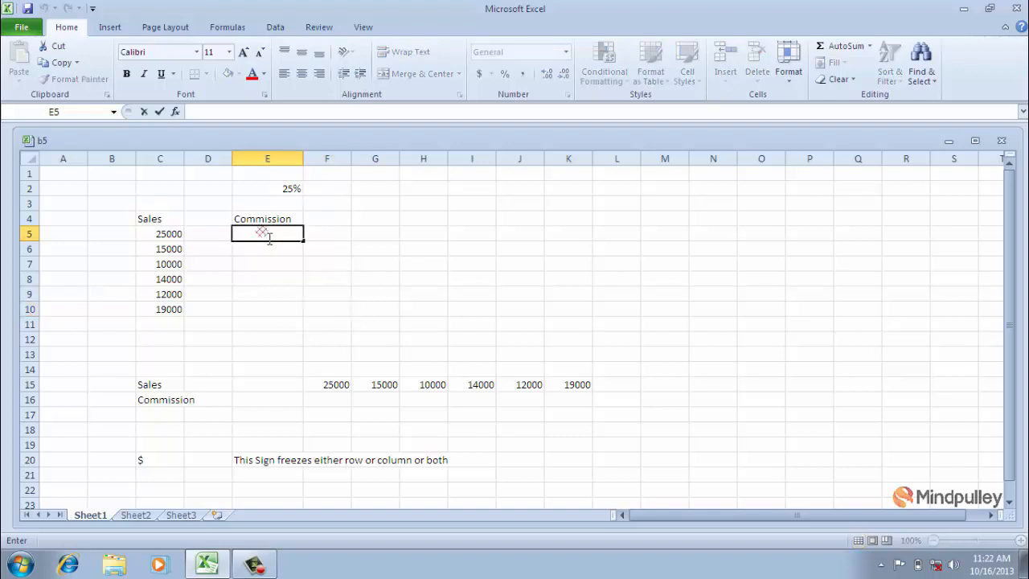
text(=)
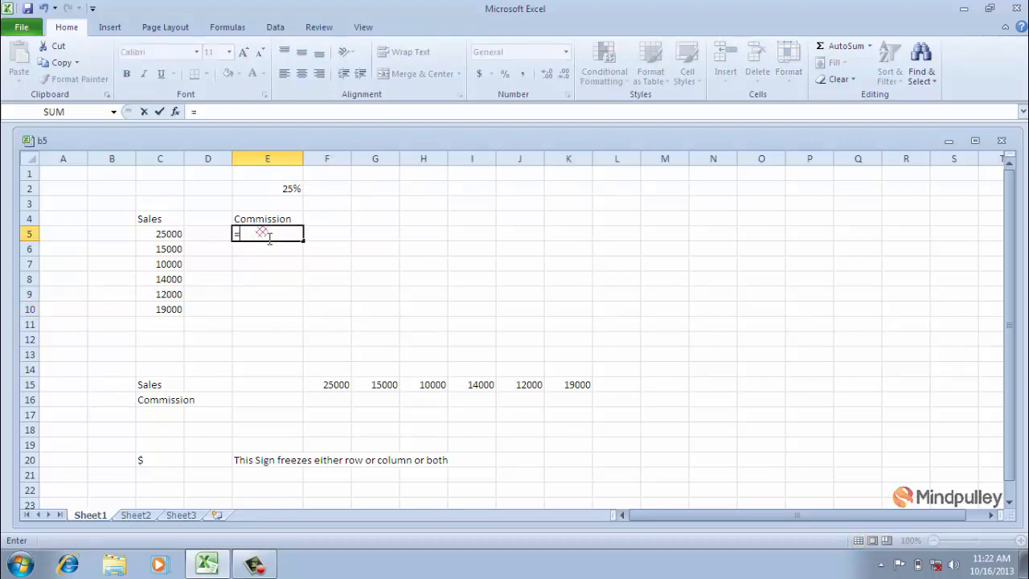
click(164, 239)
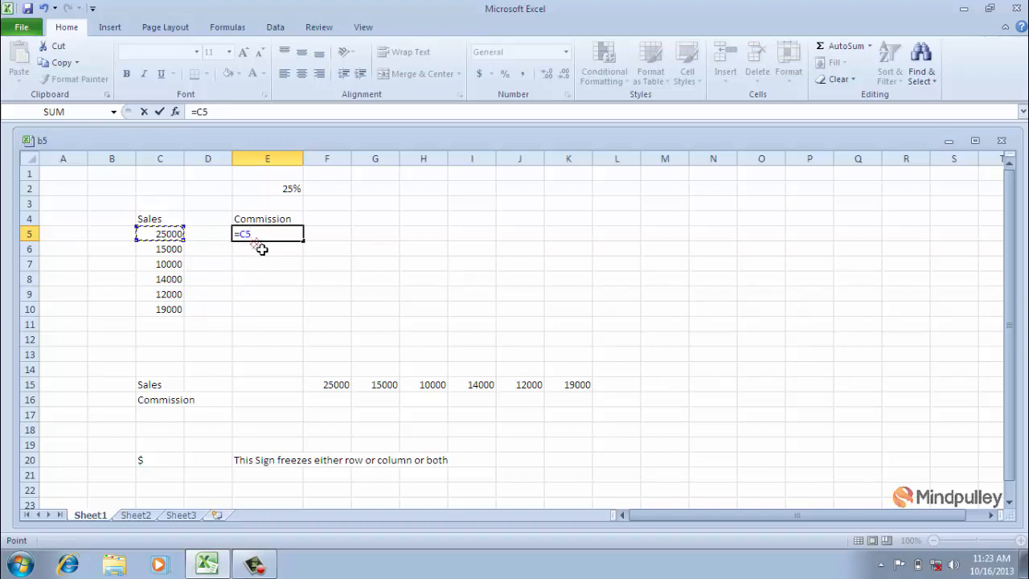
text(*)
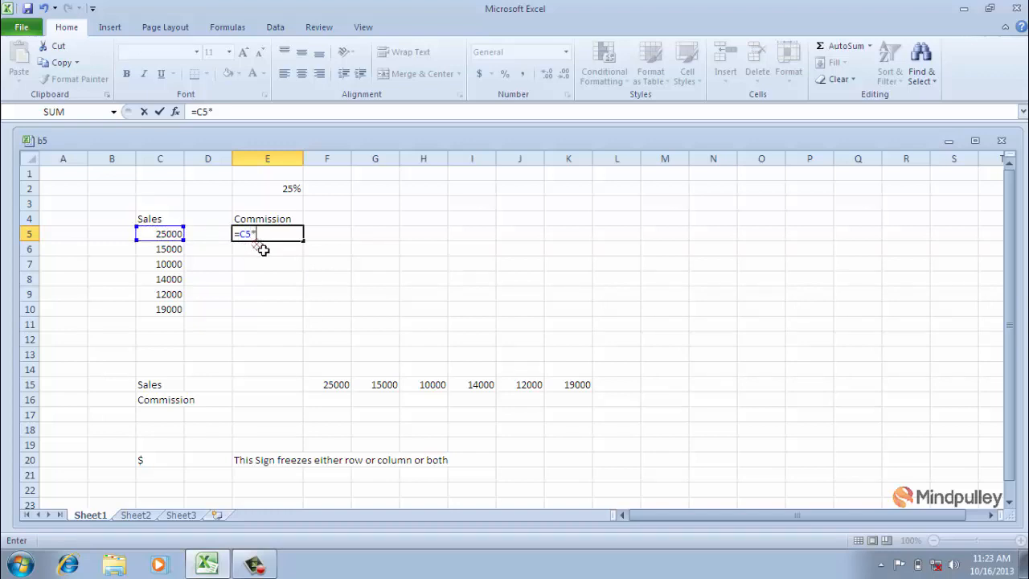
click(286, 194)
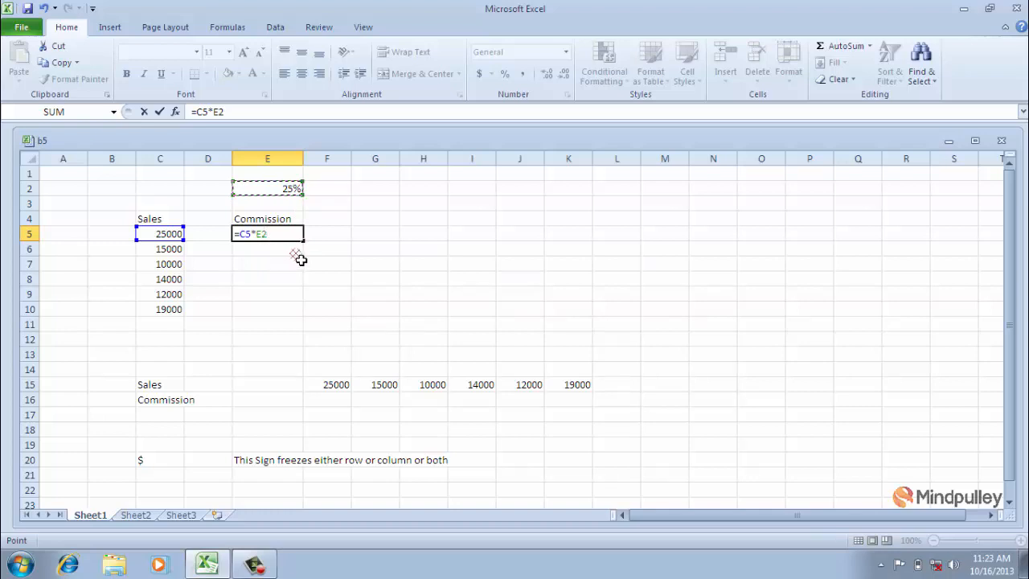
key(Return)
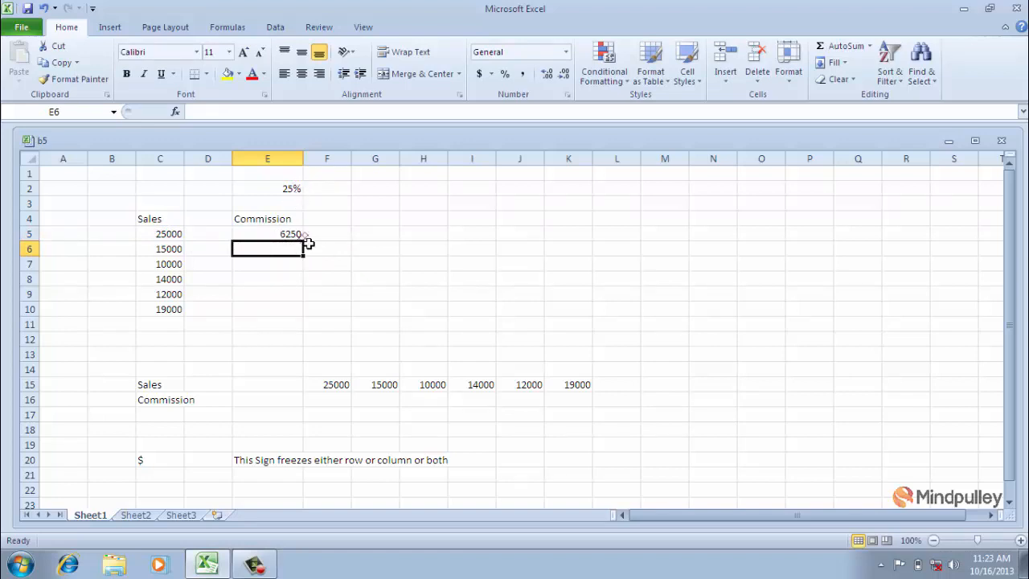
Copy the formula with the unfrozen rate reference from E5 and paste it into E6:E10.
click(279, 235)
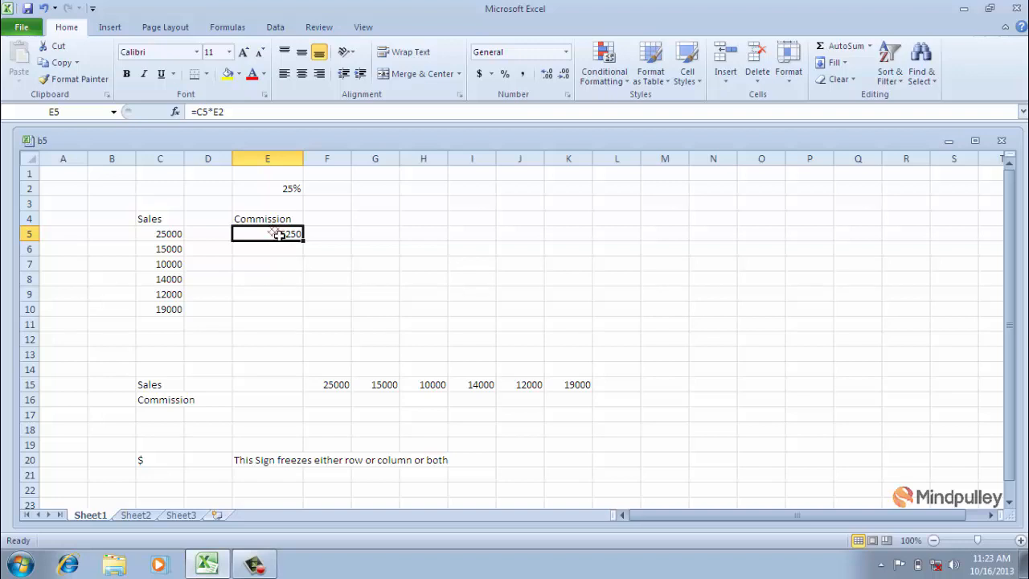
key(ctrl+c)
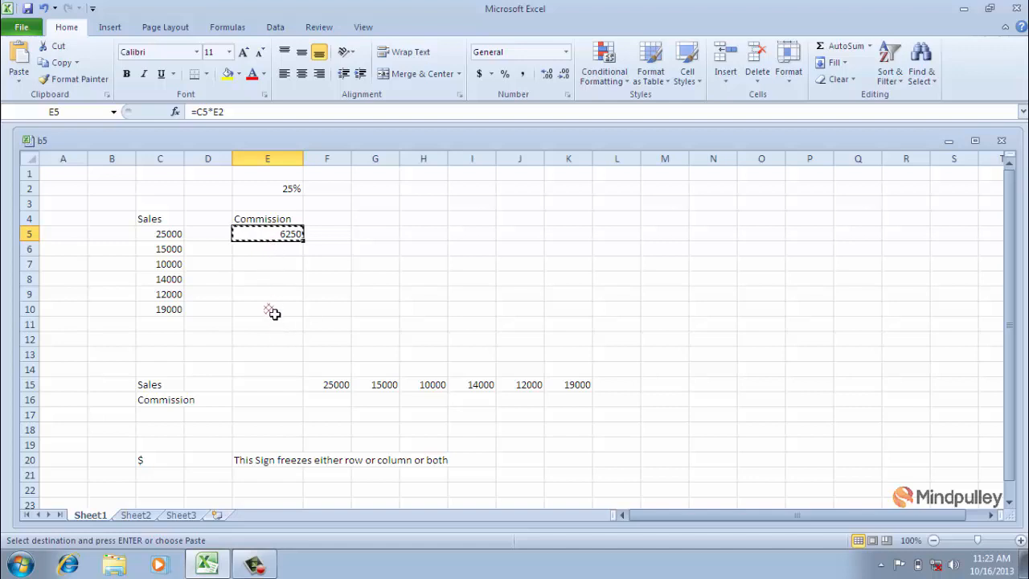
click(273, 253)
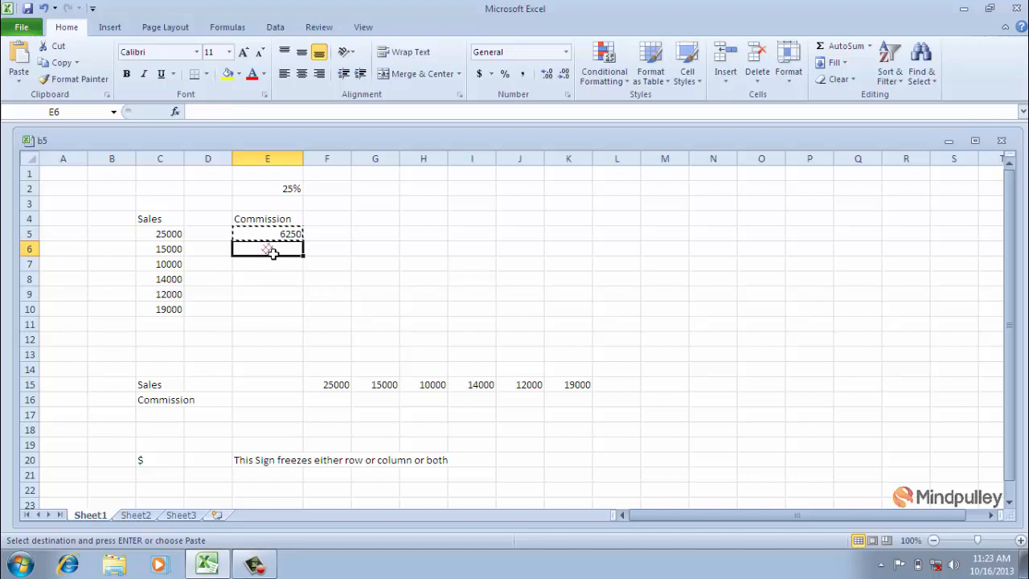
drag(273, 253, 277, 315)
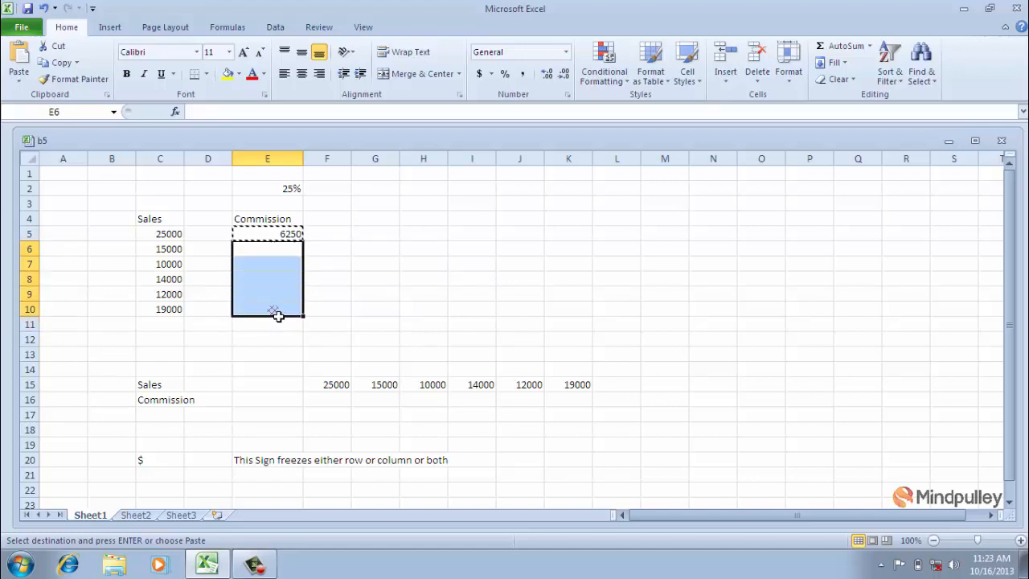
key(ctrl+v)
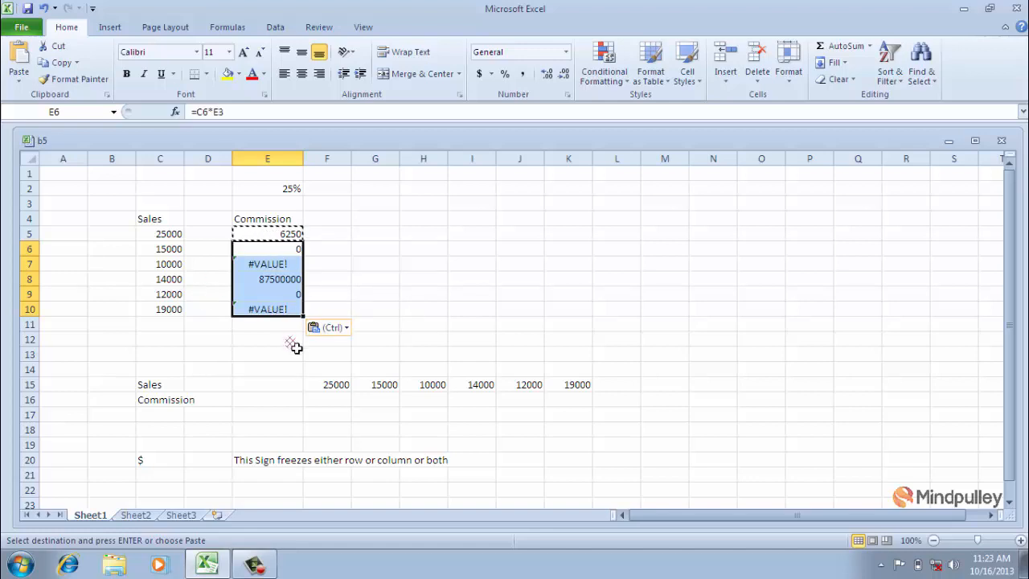
key(Escape)
click(338, 279)
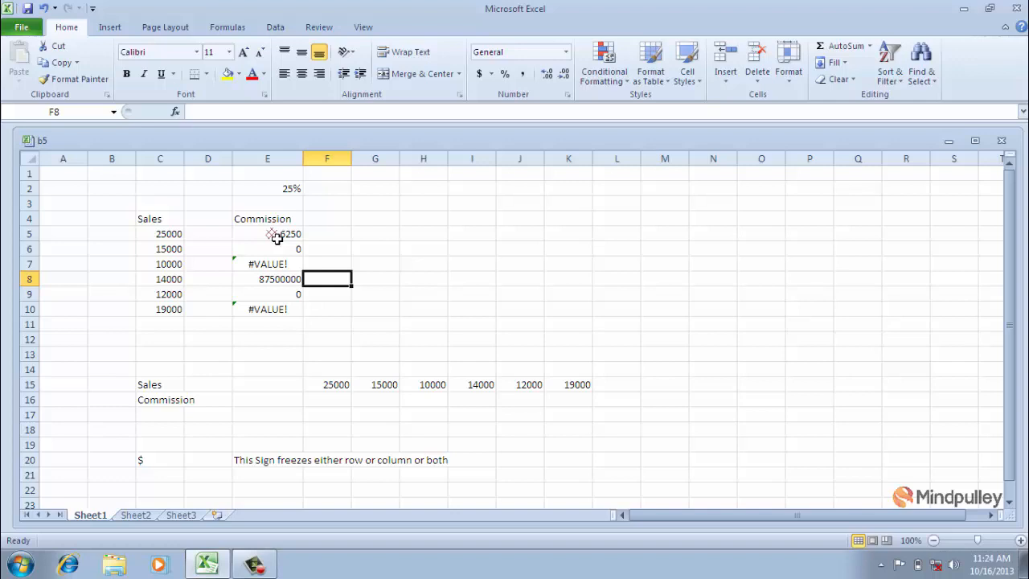
Inspect the pasted formulas in E6 and E7 to see which sales and rate cells each one references.
click(275, 249)
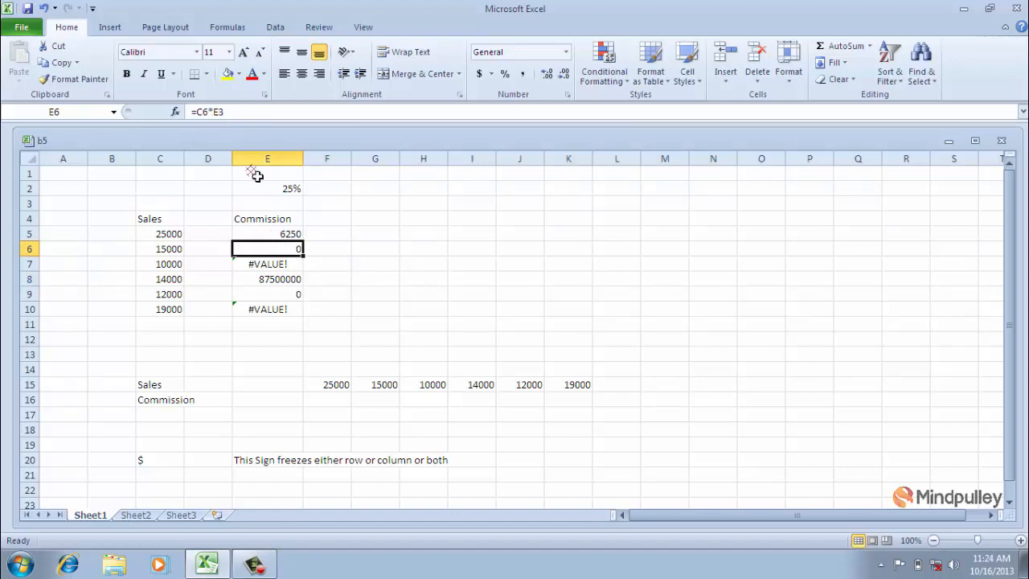
click(276, 206)
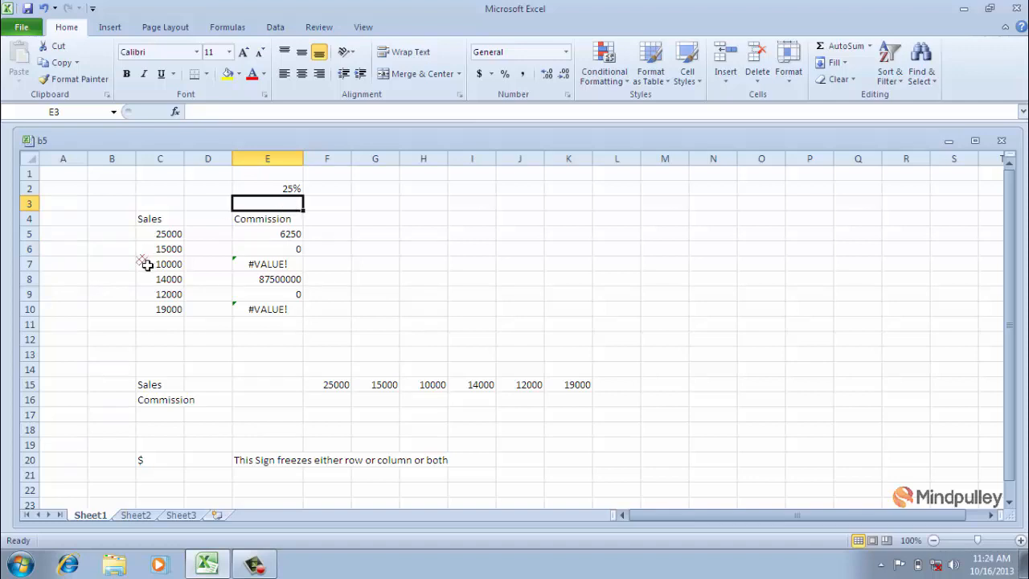
click(268, 252)
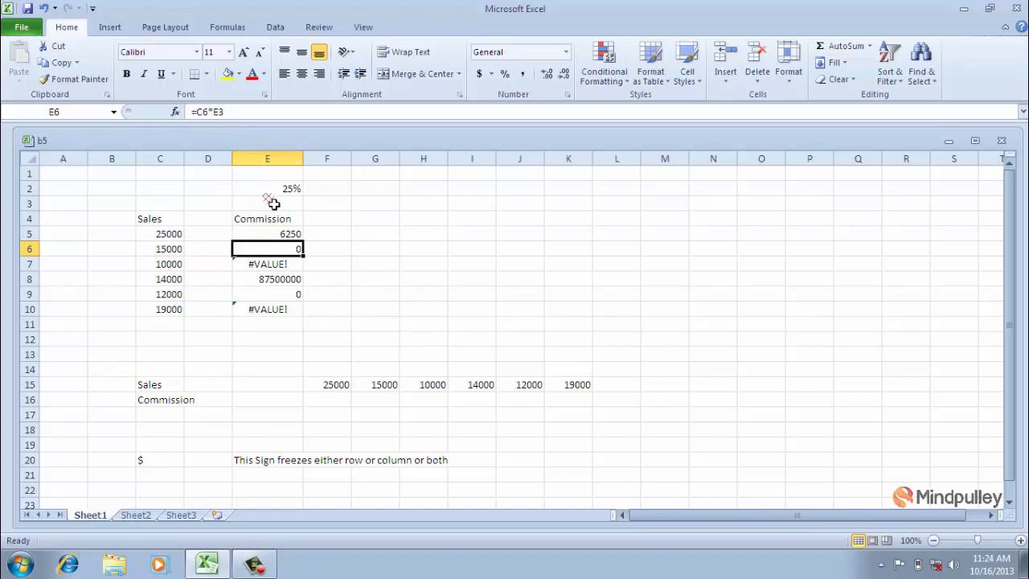
click(291, 270)
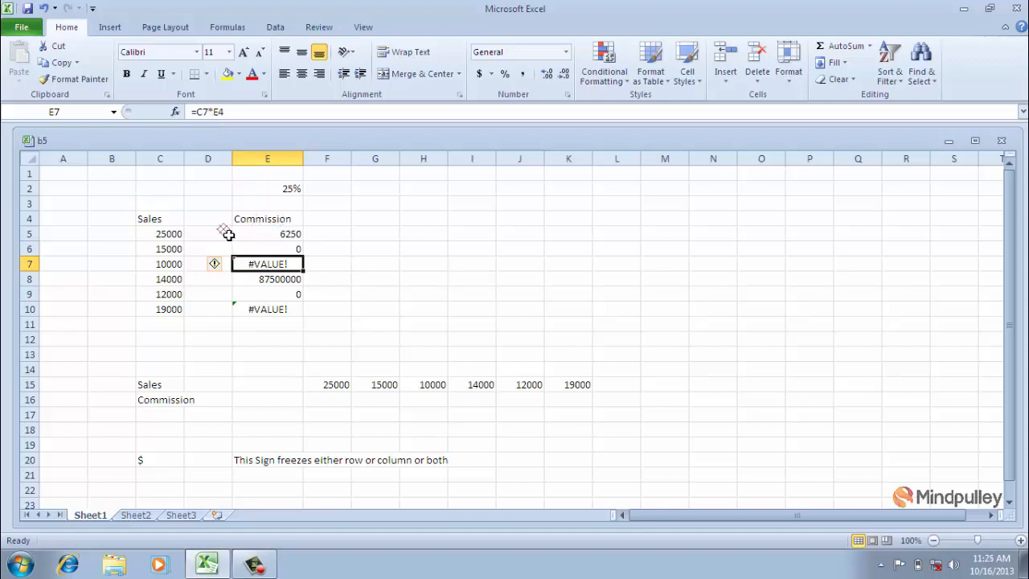
double_click(286, 265)
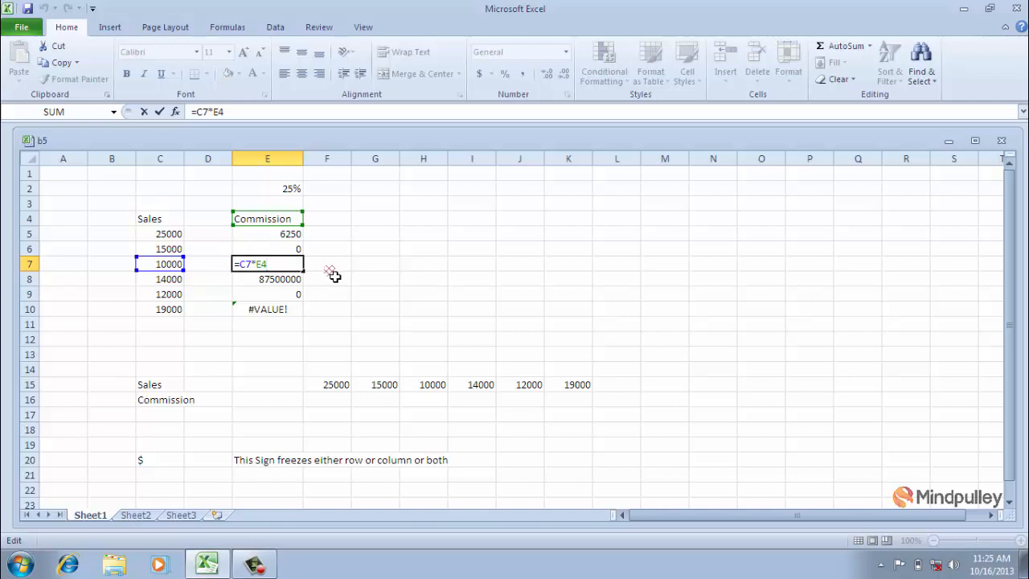
key(ctrl+Return)
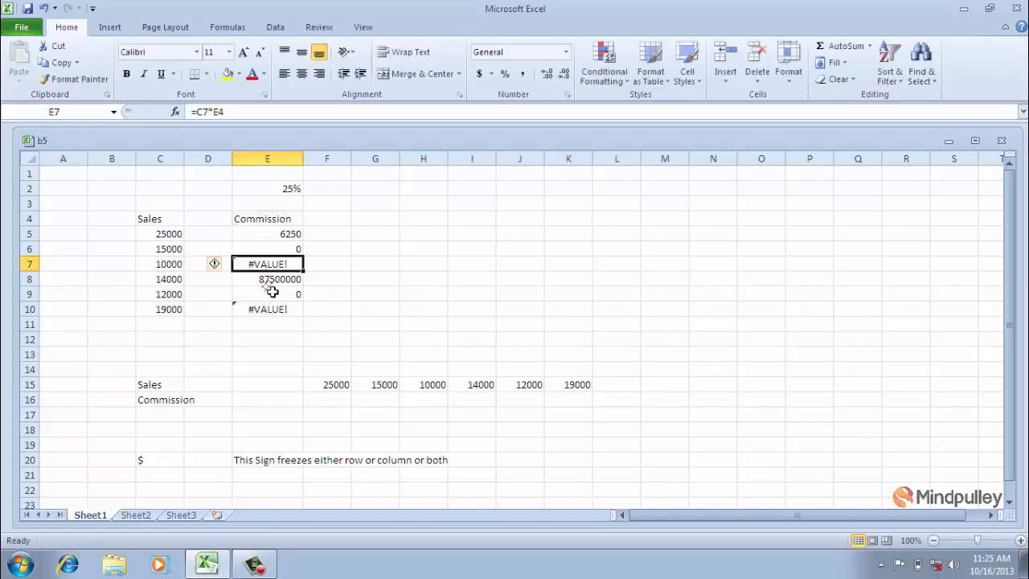
Freeze the rate reference in the E5 formula so it reads =C5*$E$2, and recheck the edited formula.
click(287, 239)
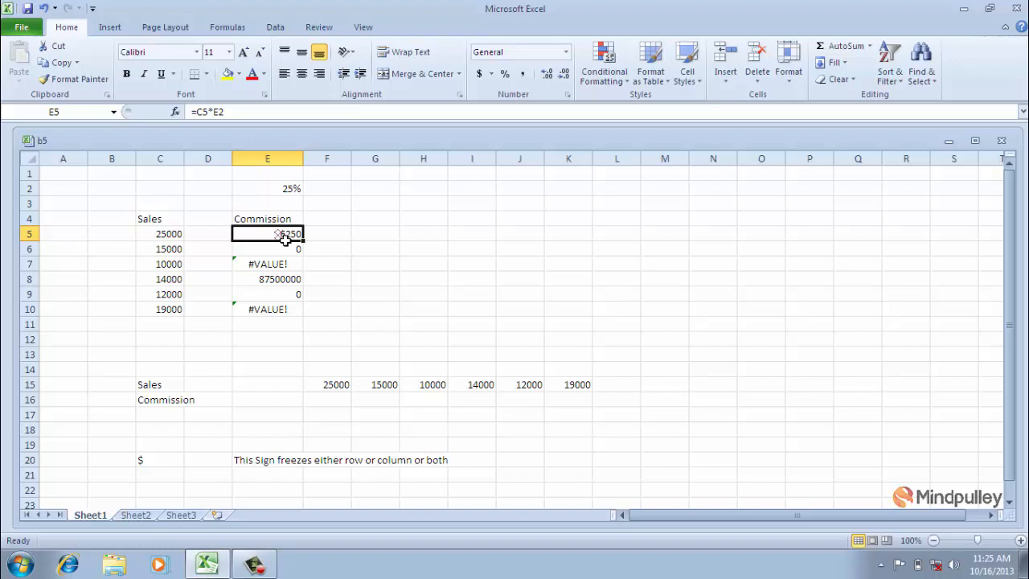
double_click(286, 239)
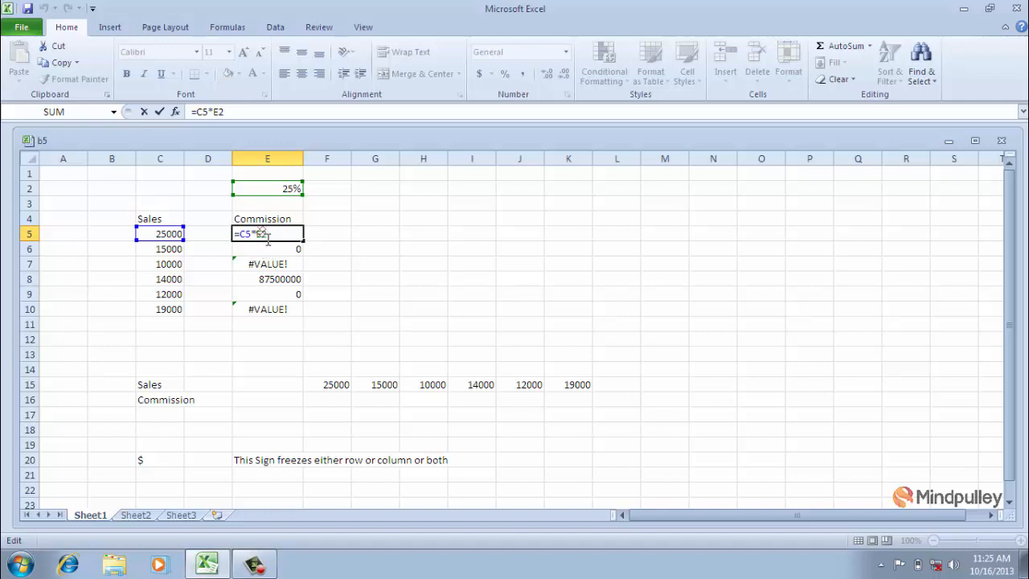
click(265, 239)
key(F4)
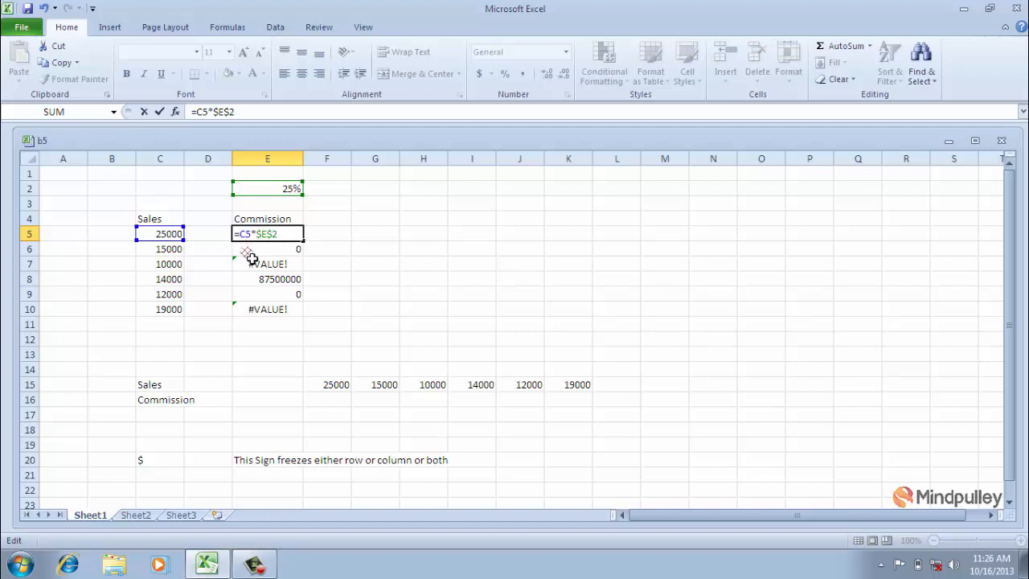
click(252, 263)
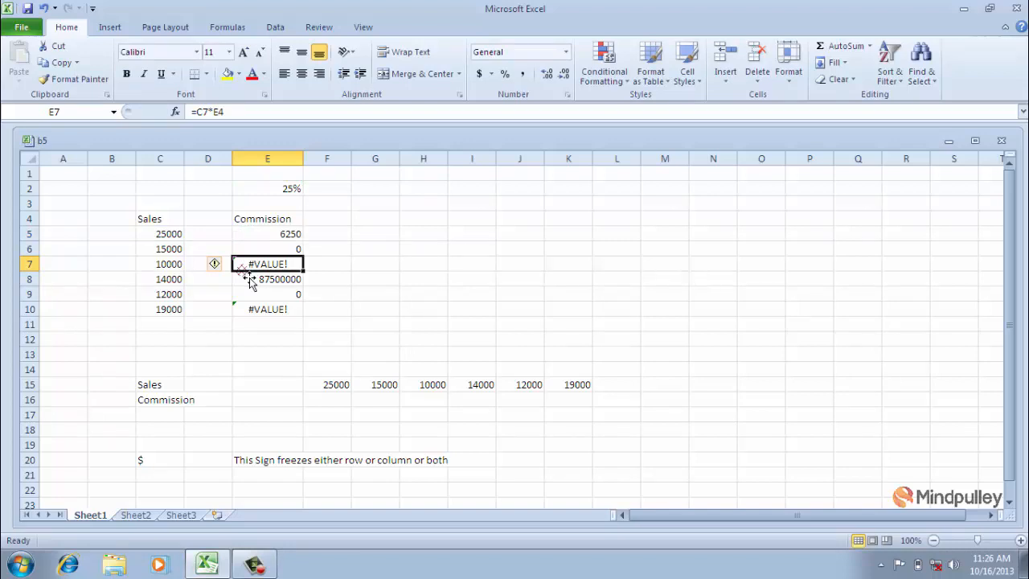
click(268, 235)
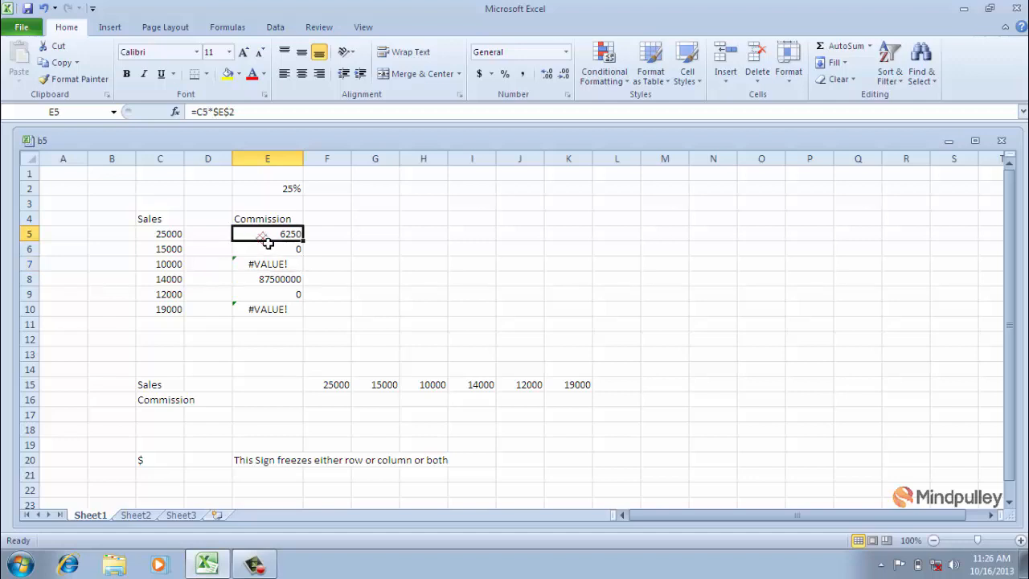
double_click(268, 241)
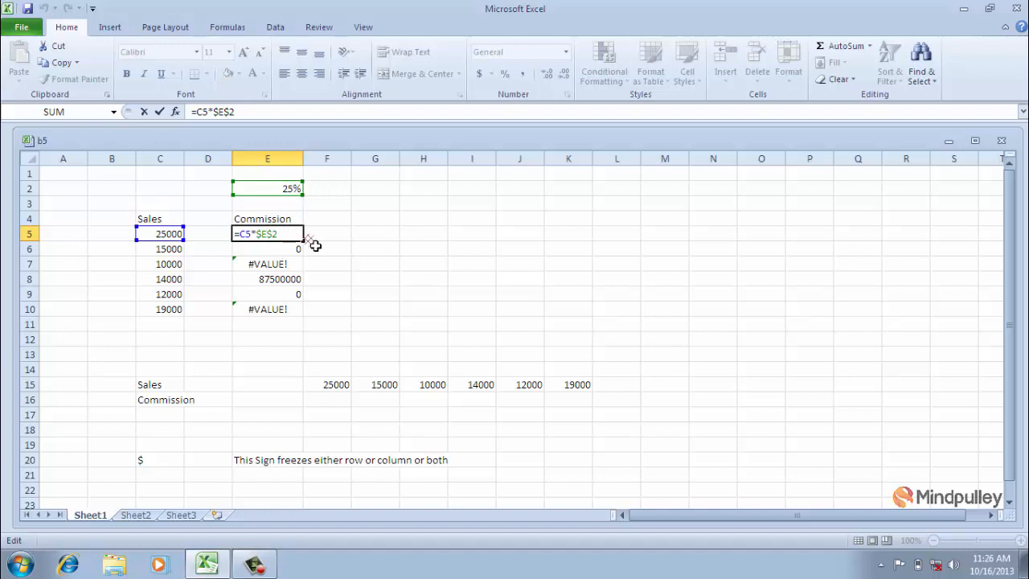
key(Return)
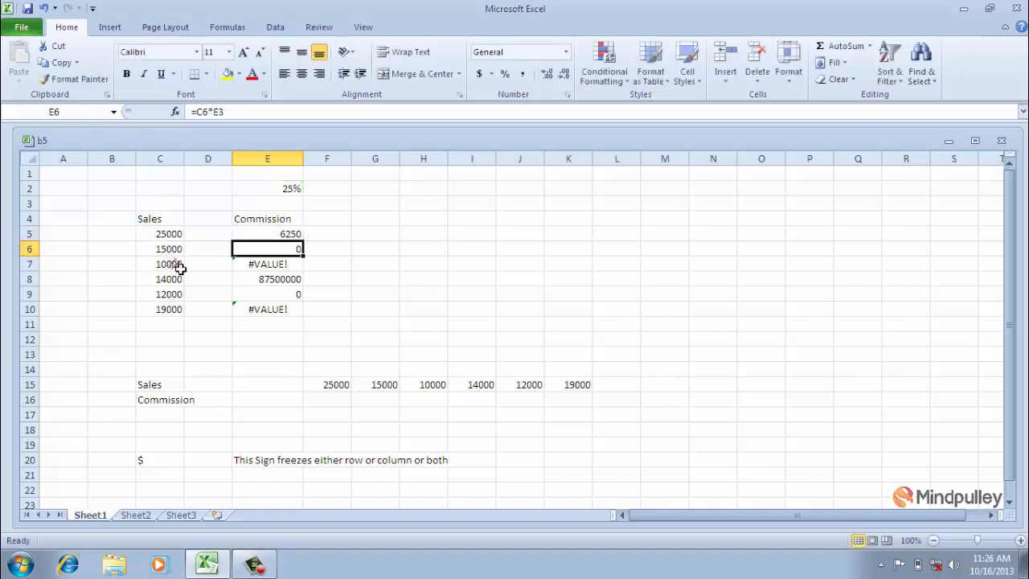
Copy the formula with the absolute rate reference from E5 and paste it over E6:E10.
click(281, 234)
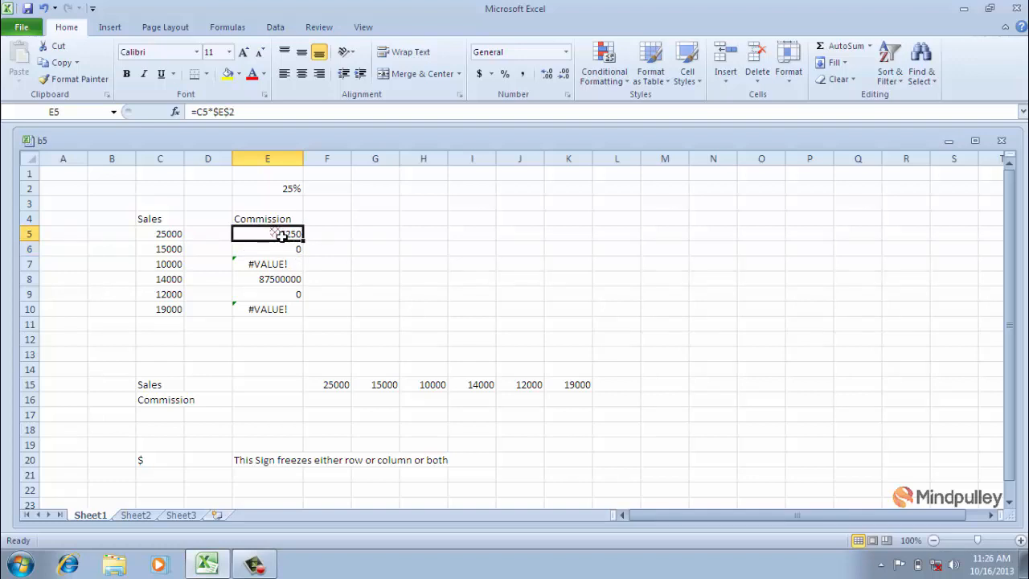
key(ctrl+c)
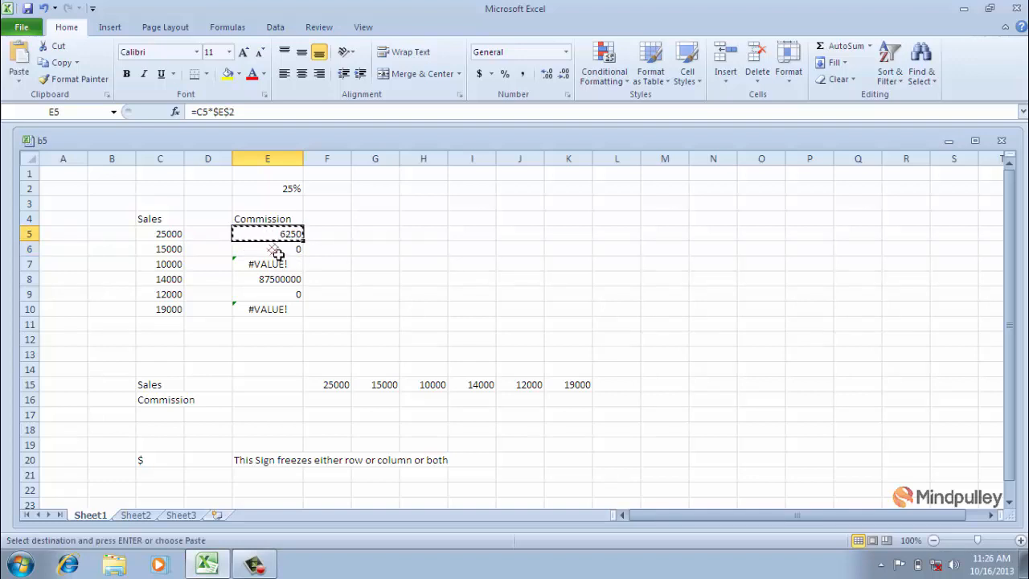
drag(278, 255, 278, 312)
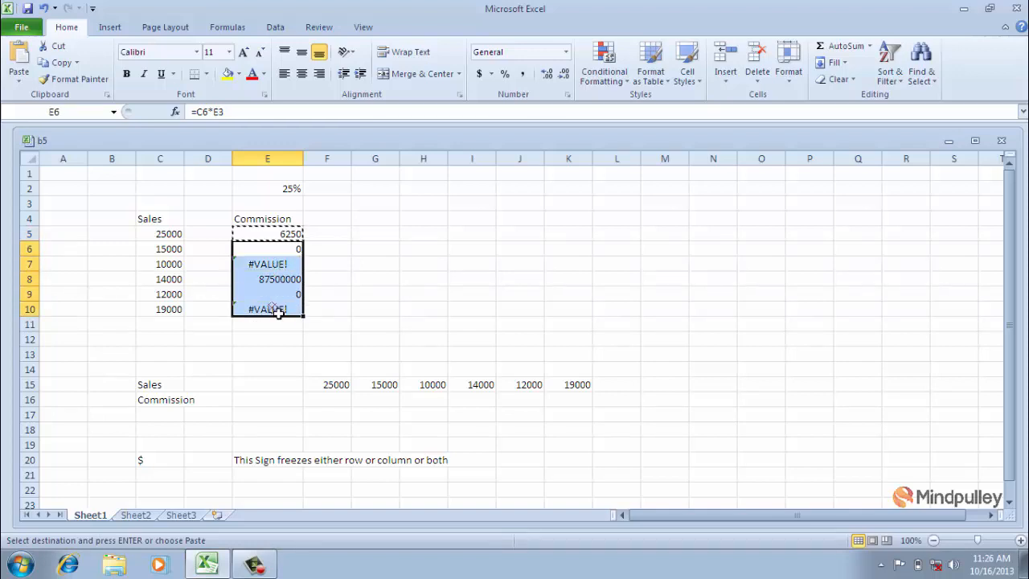
key(ctrl+v)
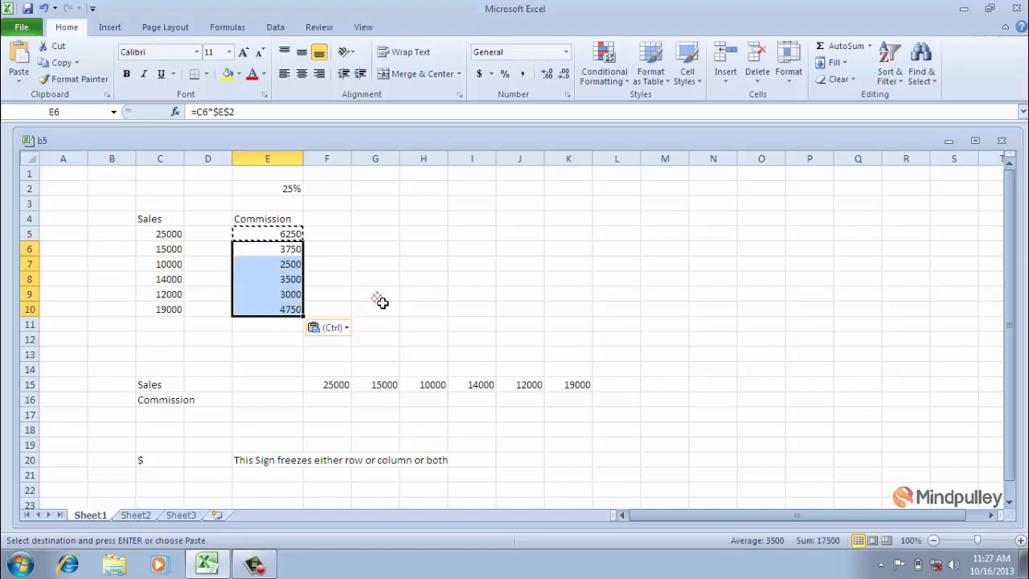
key(Escape)
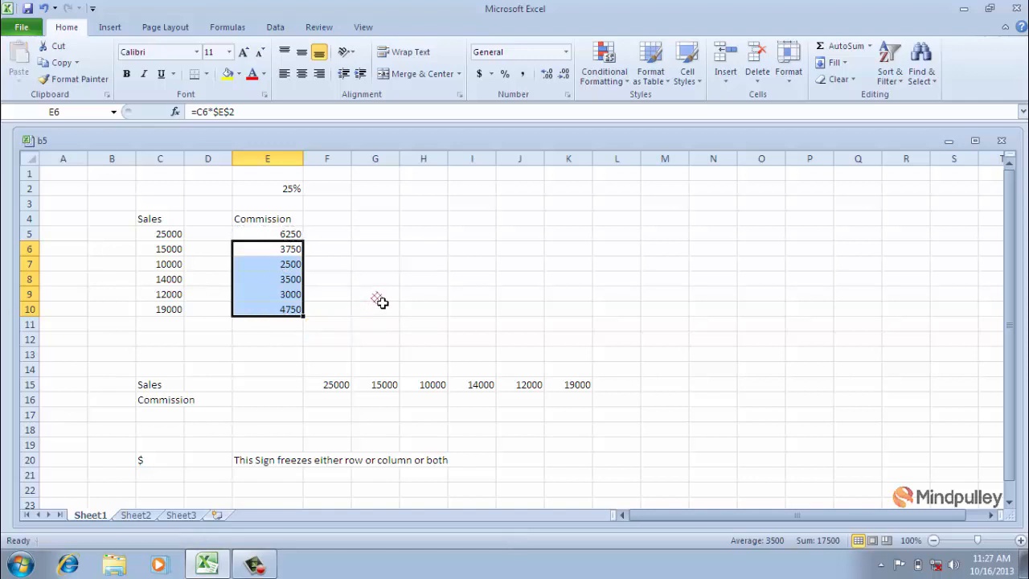
click(382, 302)
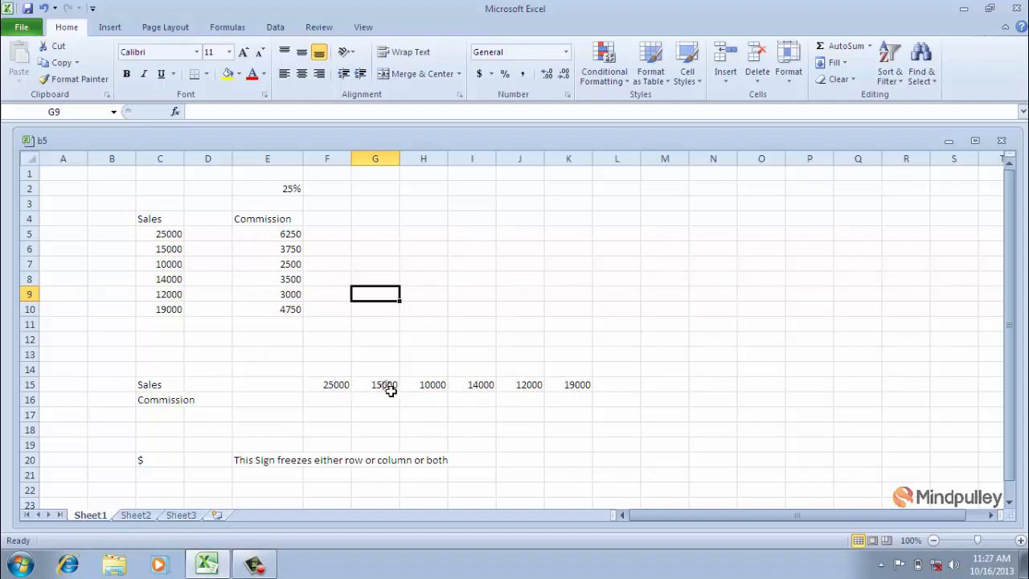
Try to enter a 25% commission formula in F16 for the first horizontal sales amount.
click(336, 407)
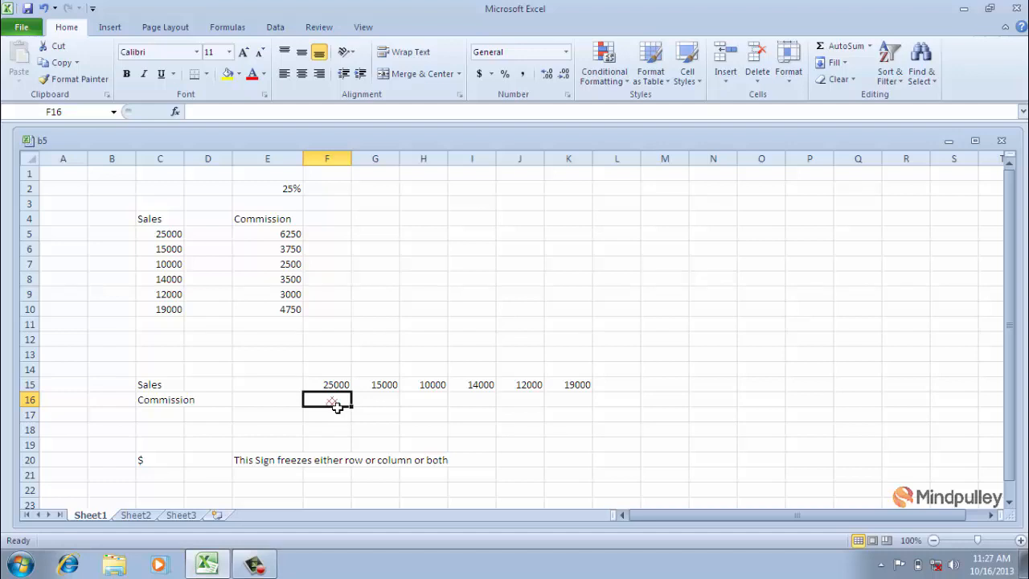
text(=)
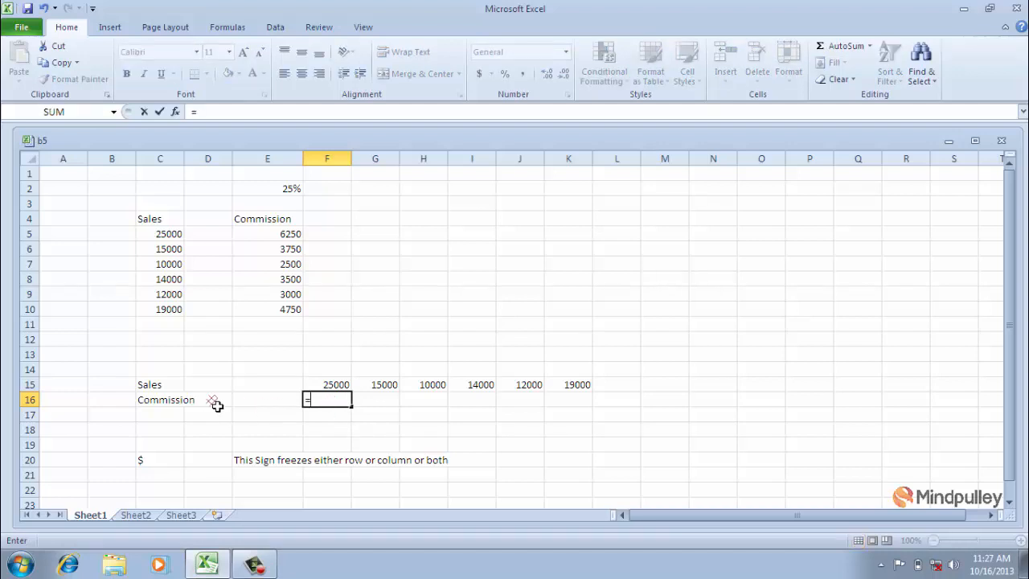
click(336, 387)
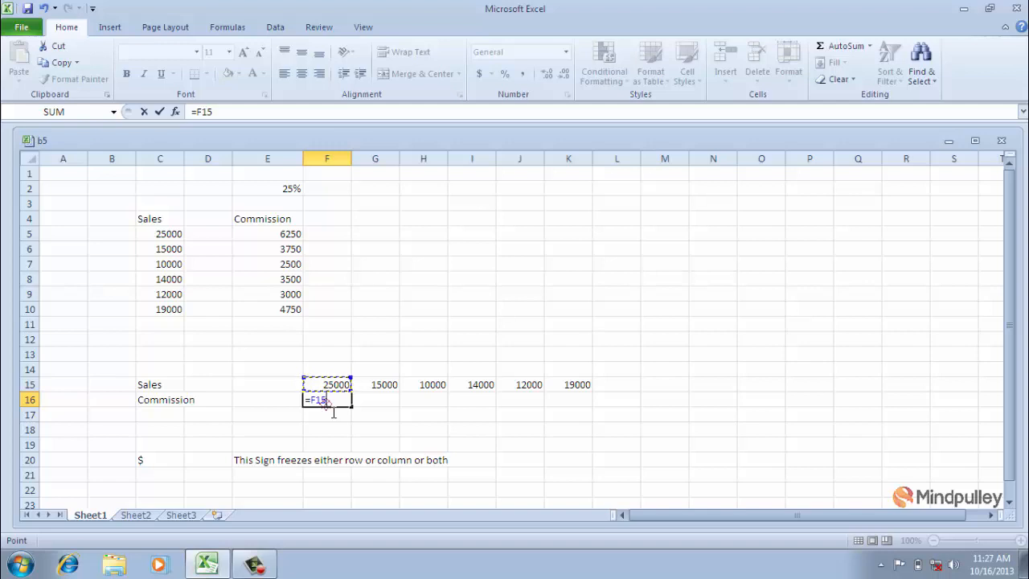
key(BackSpace)
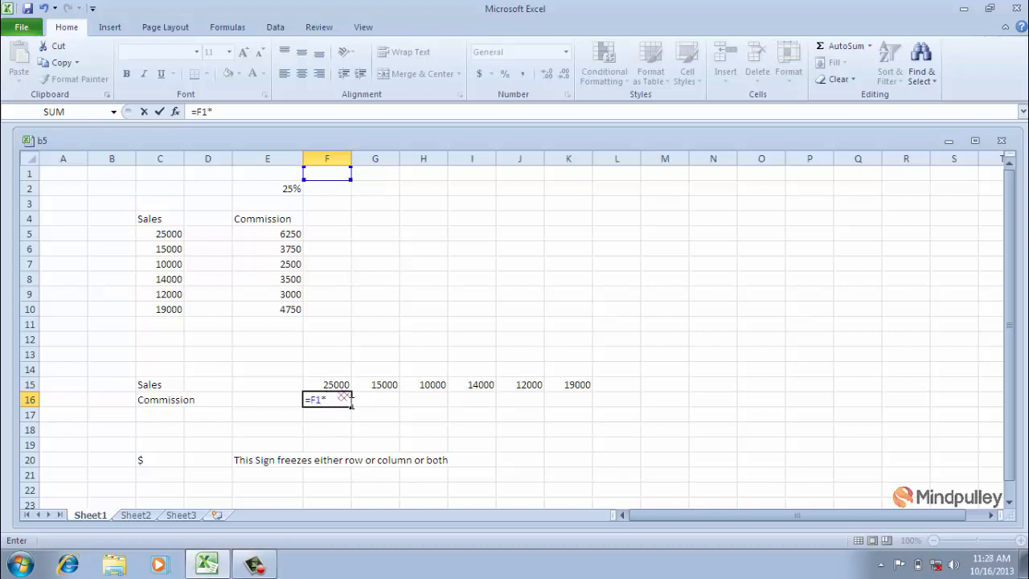
text(25%)
key(Return)
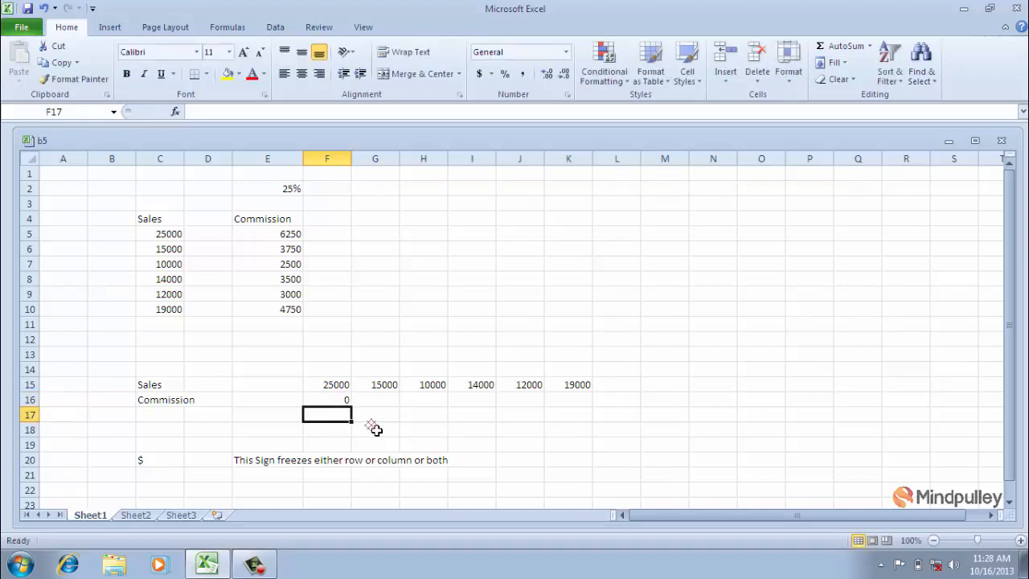
Replace the F16 commission formula with =F15*25%.
click(333, 402)
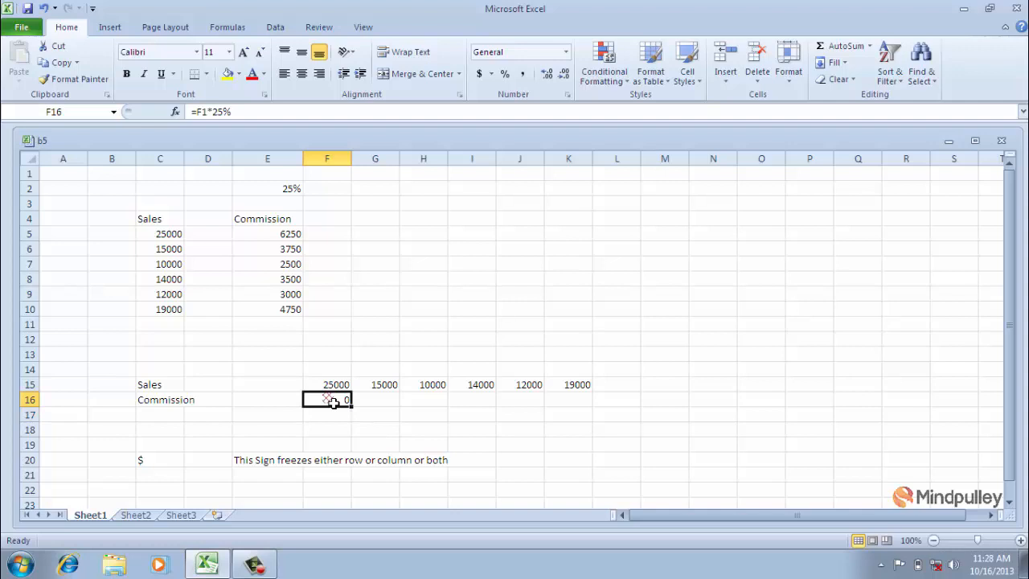
text(=)
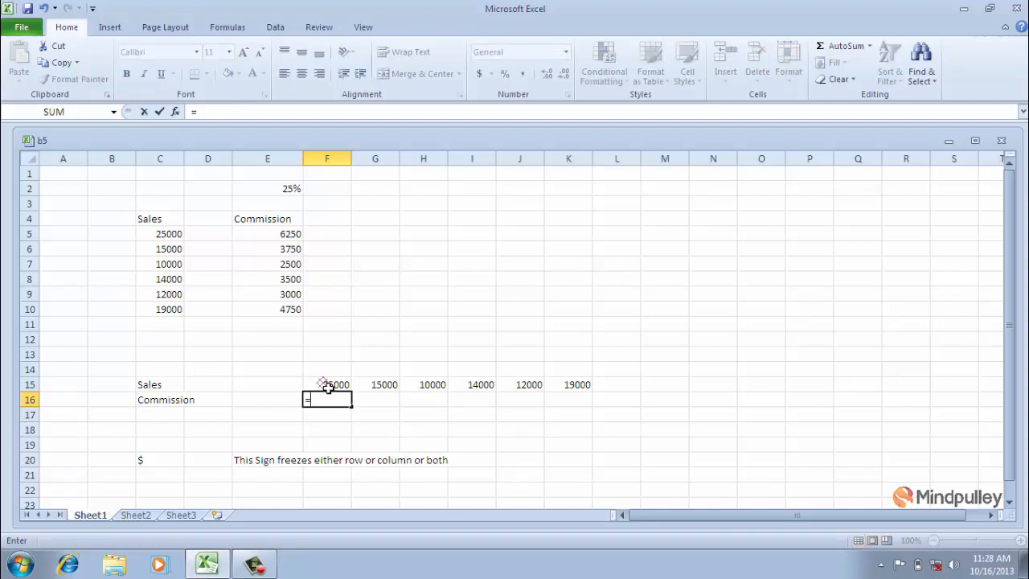
click(336, 385)
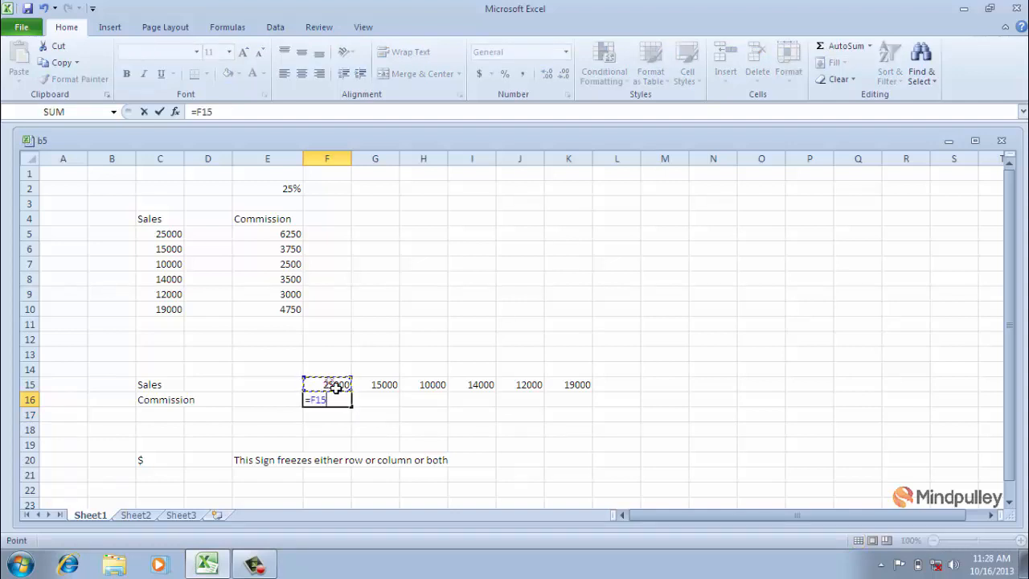
text(*25%)
key(Return)
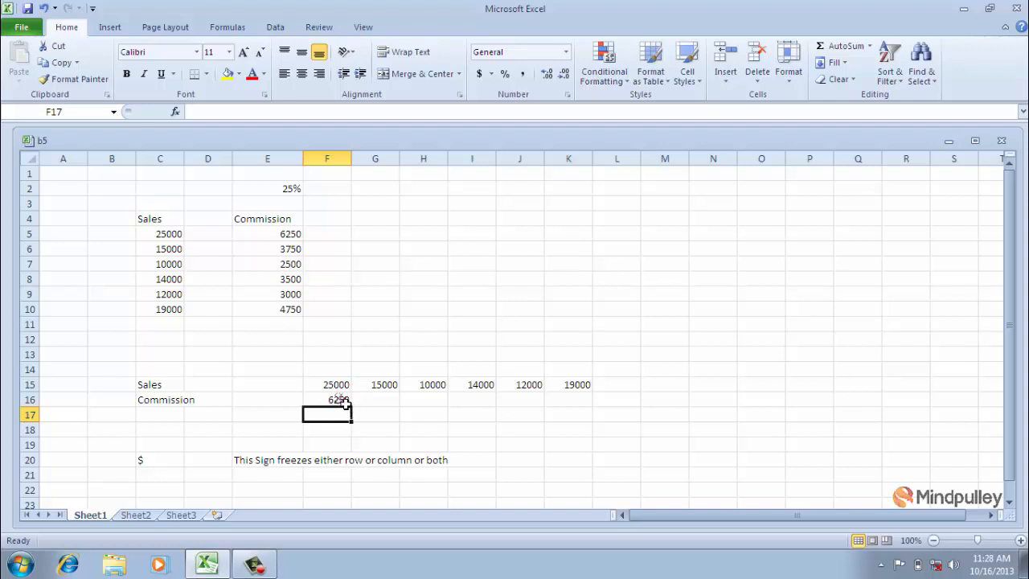
Copy the fixed-percentage commission formula from F16 and paste it into G16:K16.
click(344, 402)
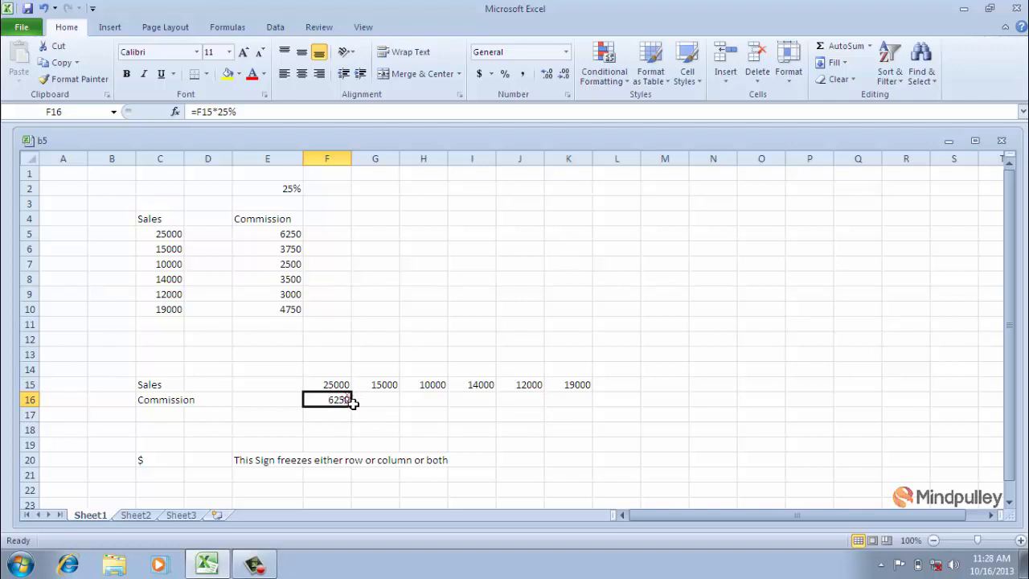
key(ctrl+c)
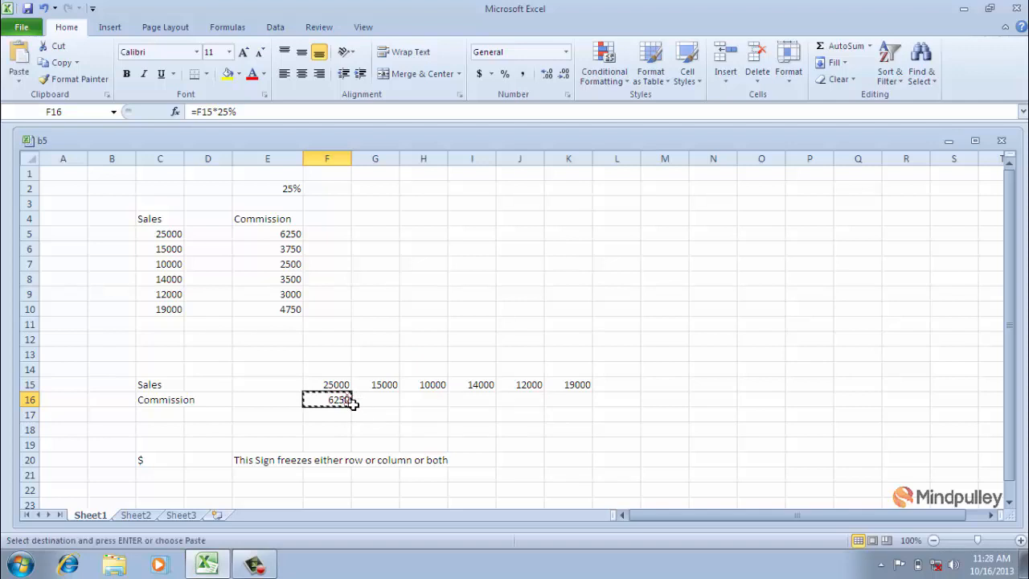
drag(366, 408, 559, 400)
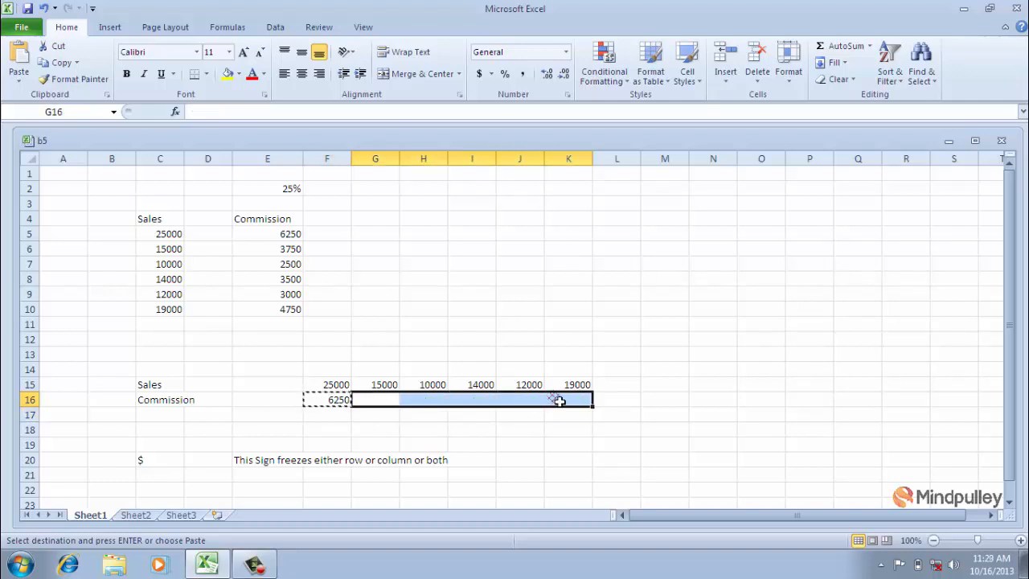
key(ctrl+v)
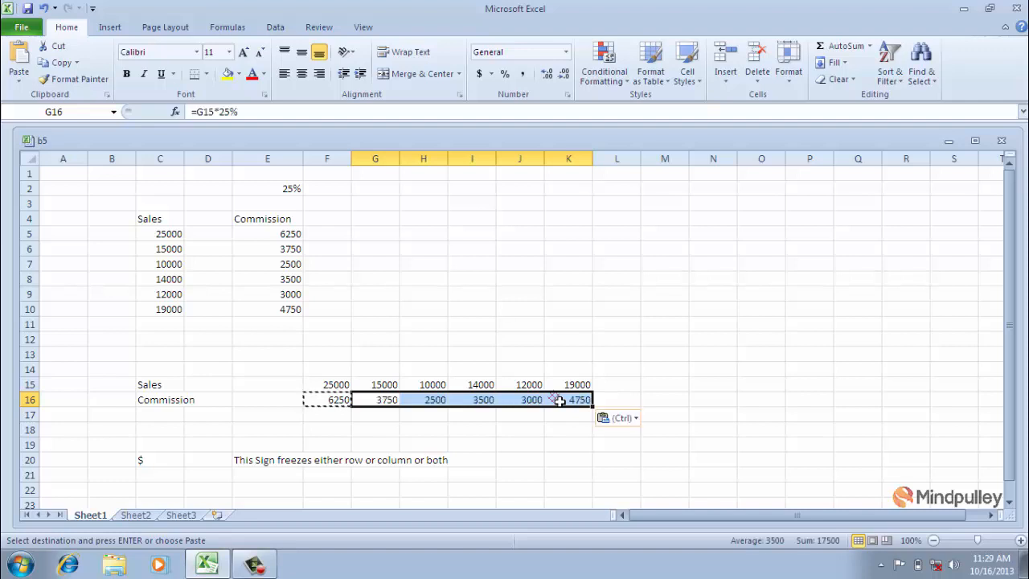
click(667, 414)
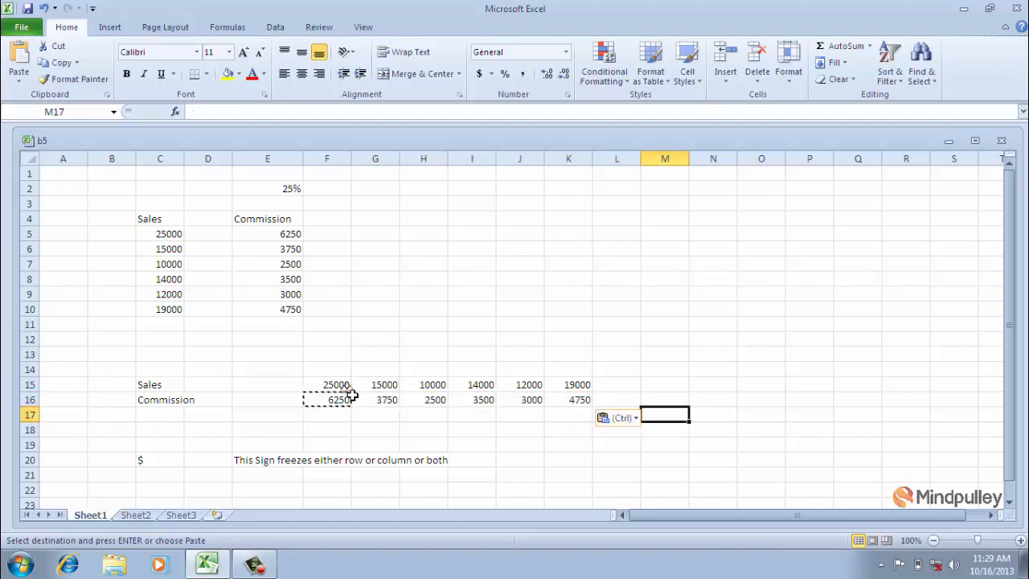
key(Escape)
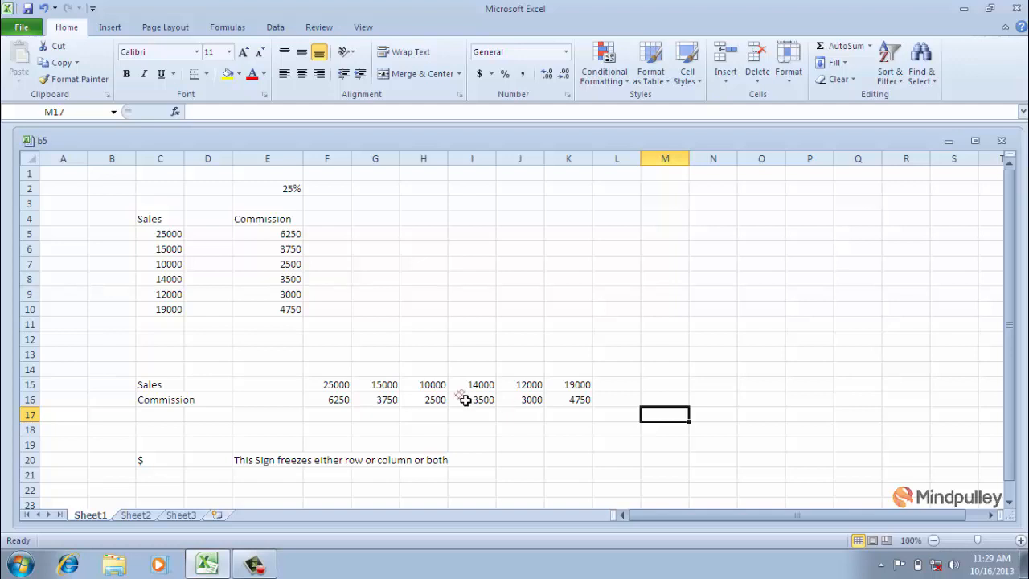
Inspect the pasted formulas in G16 and H16 to see which sales cell each one references.
click(384, 406)
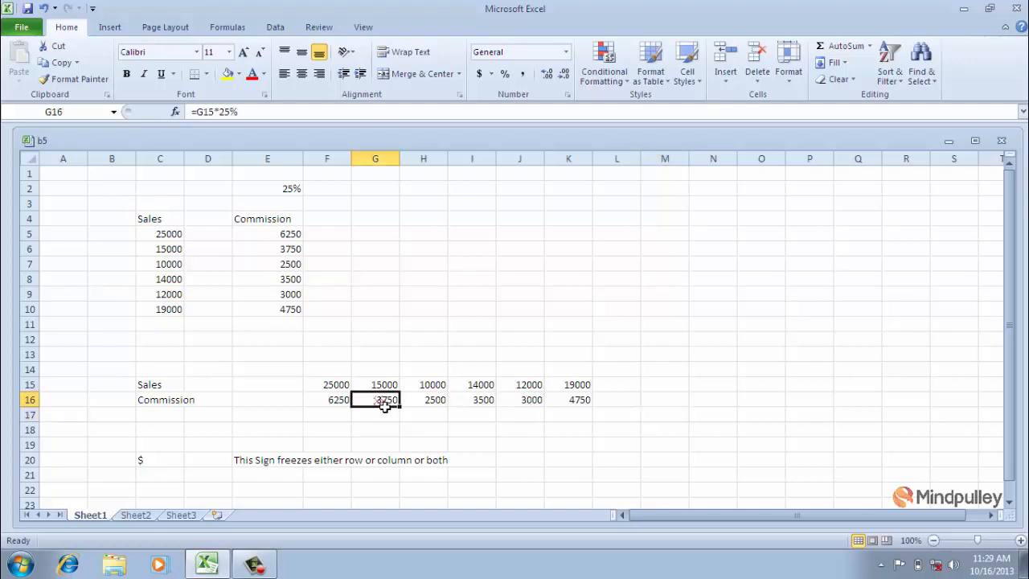
double_click(385, 406)
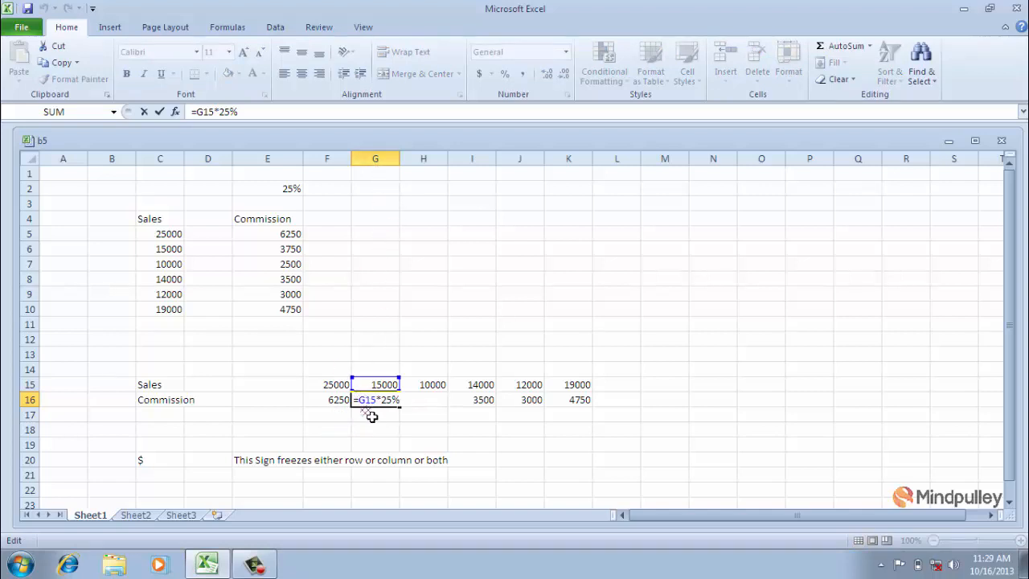
key(Escape)
click(438, 405)
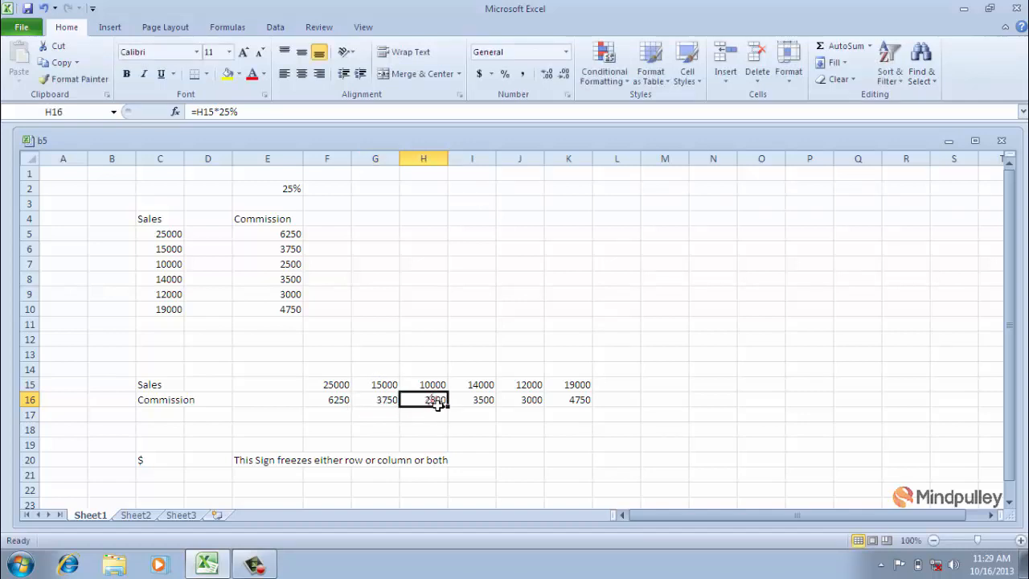
double_click(439, 404)
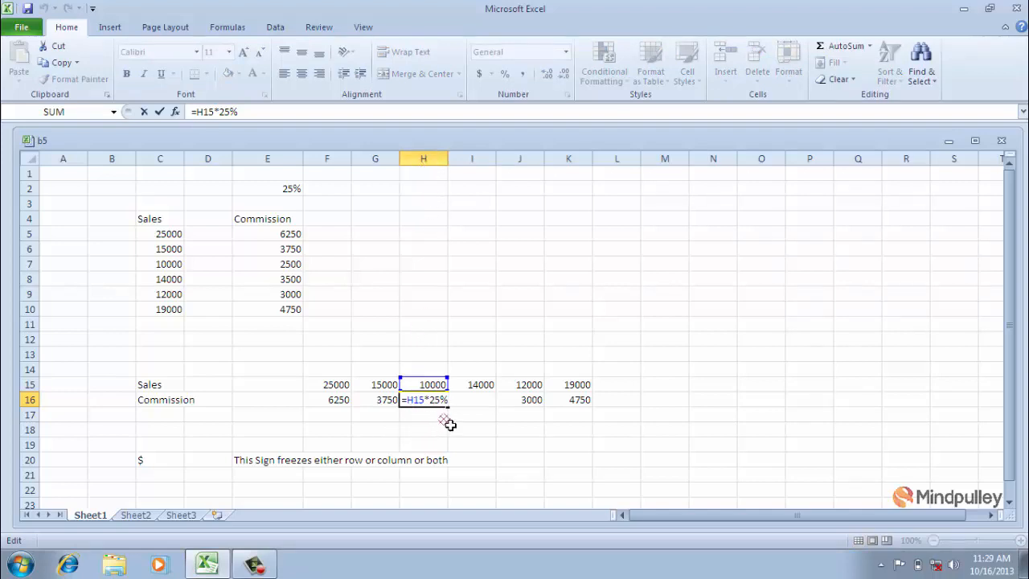
key(ctrl+Return)
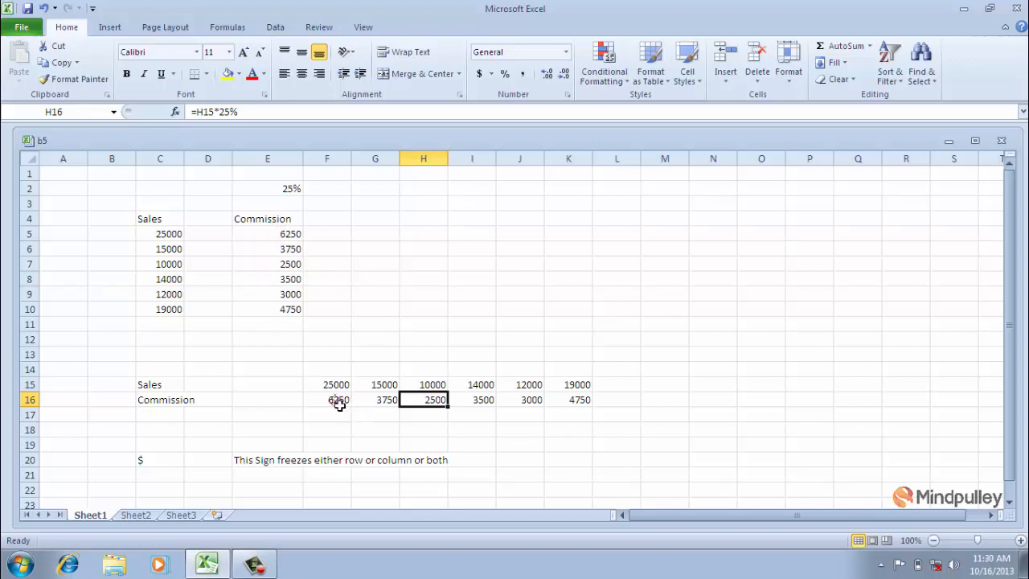
Clear the commissions in F16:K16 and enter =F15*E2 in F16 so it uses the rate cell.
drag(338, 402, 581, 402)
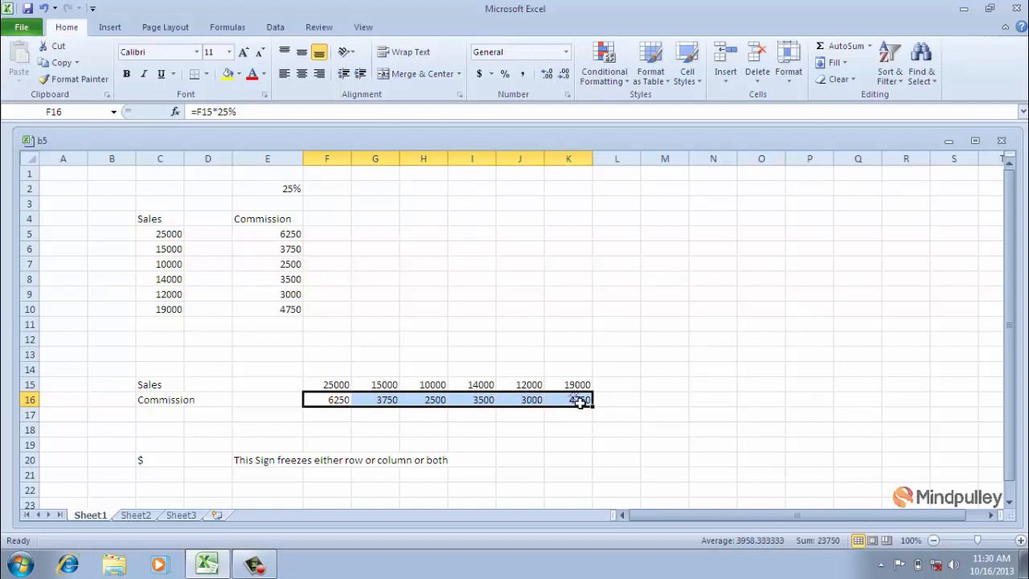
key(Delete)
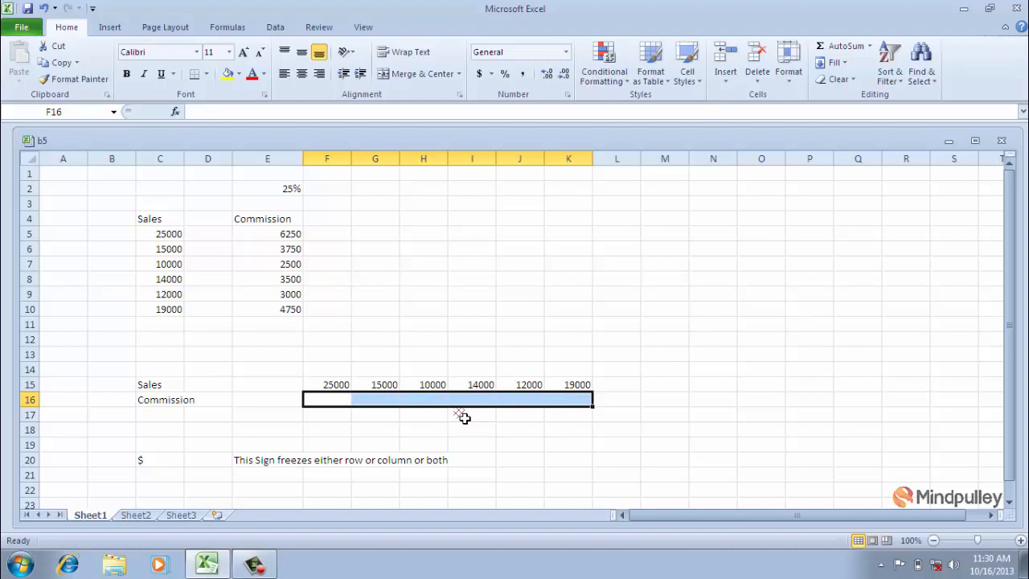
click(341, 405)
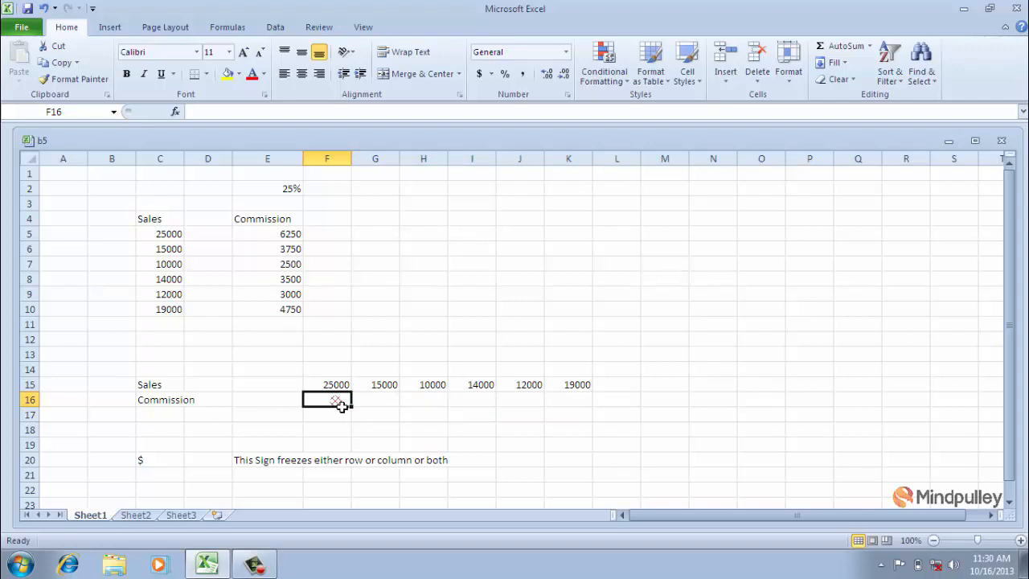
text(=)
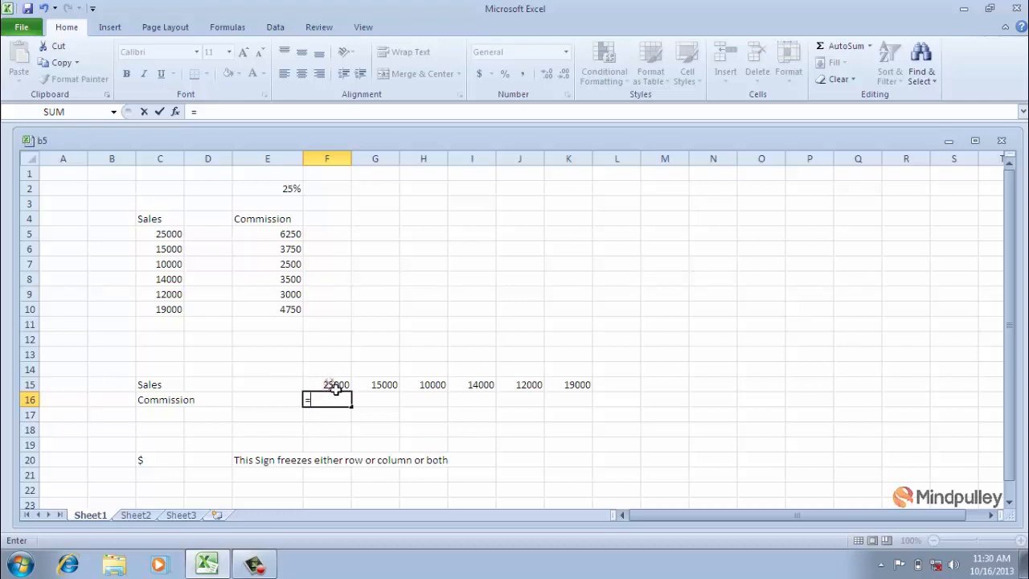
click(336, 386)
text(*)
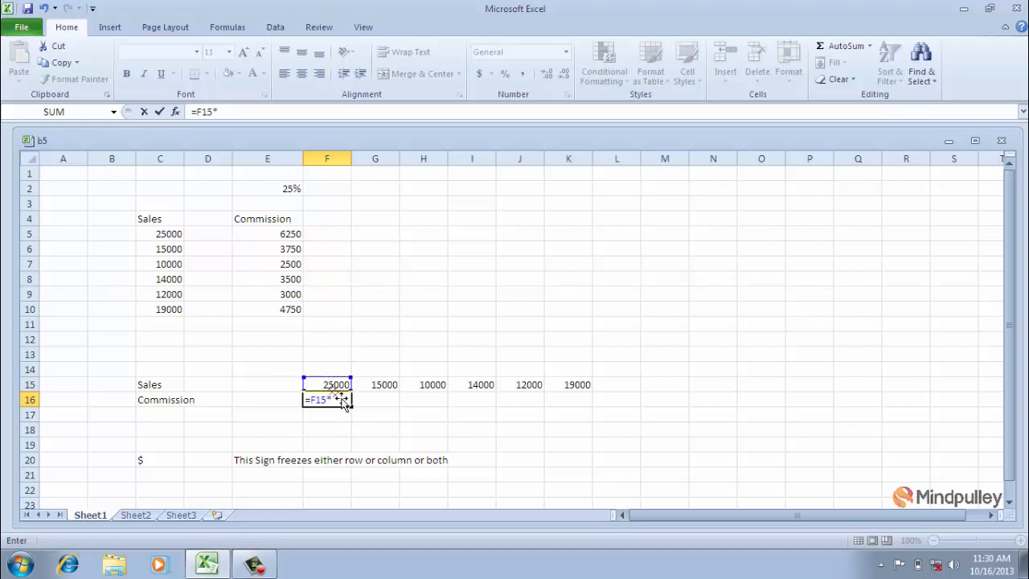
click(290, 192)
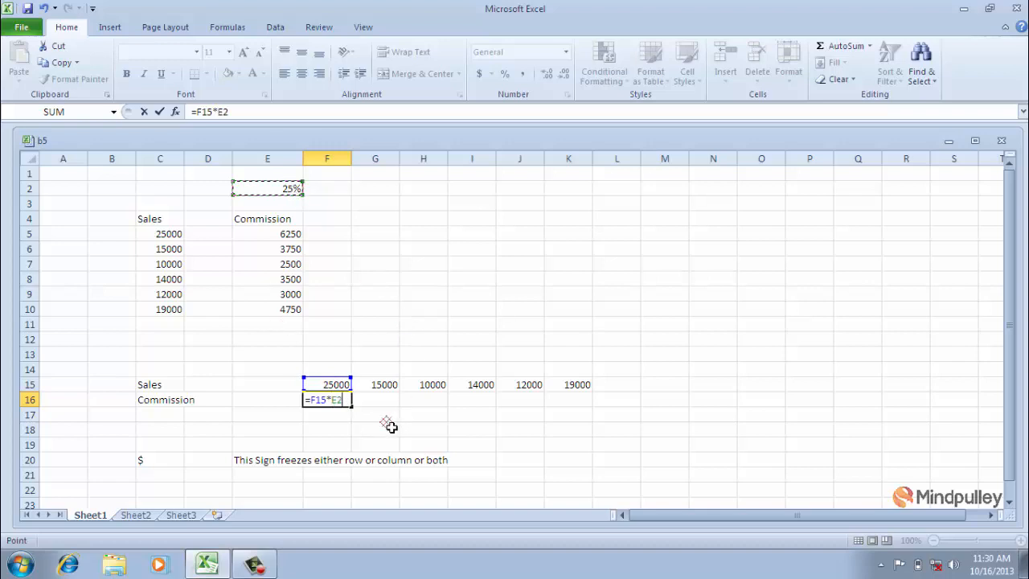
key(Return)
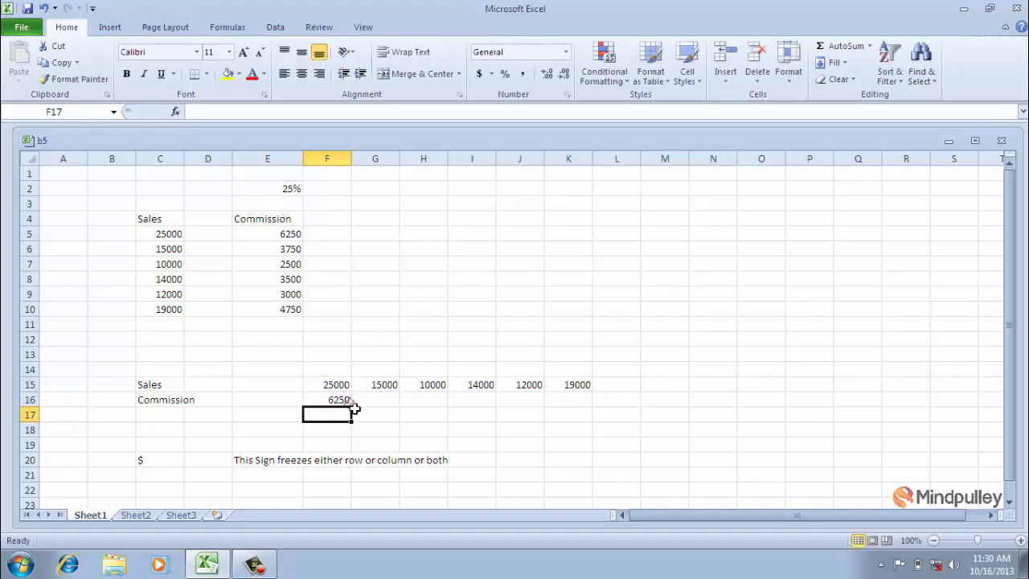
Copy the formula with the unfrozen rate reference from F16 and paste it into G16:K16.
click(347, 404)
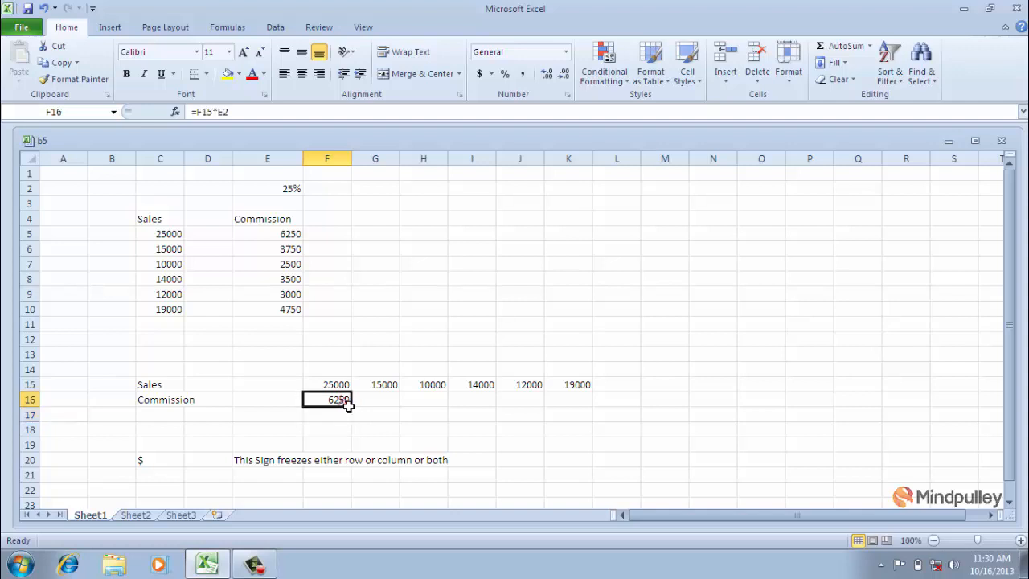
key(ctrl+c)
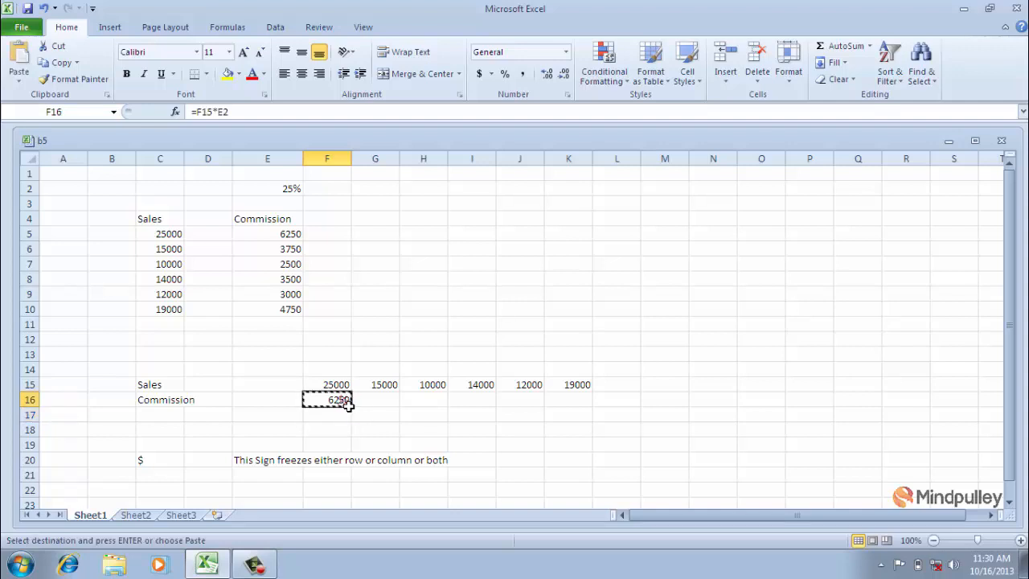
drag(366, 402, 560, 405)
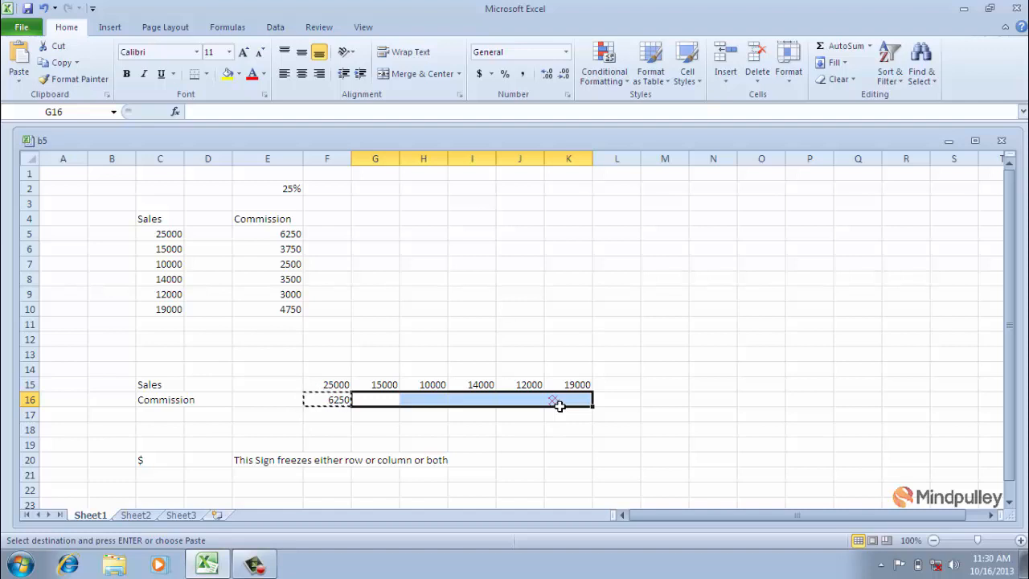
key(ctrl+v)
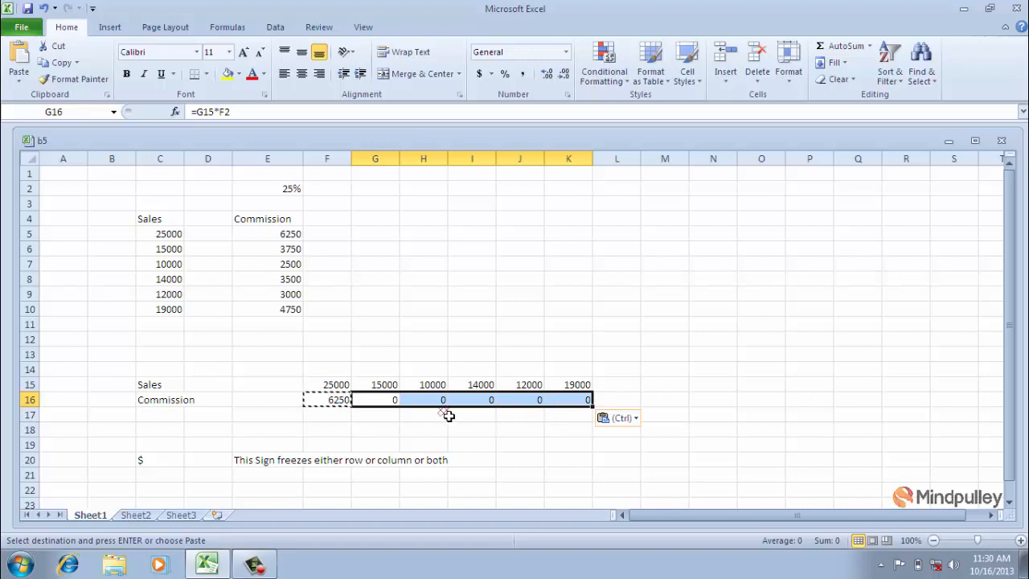
Inspect the pasted formula in G16 to see which sales and rate cells it references.
click(388, 406)
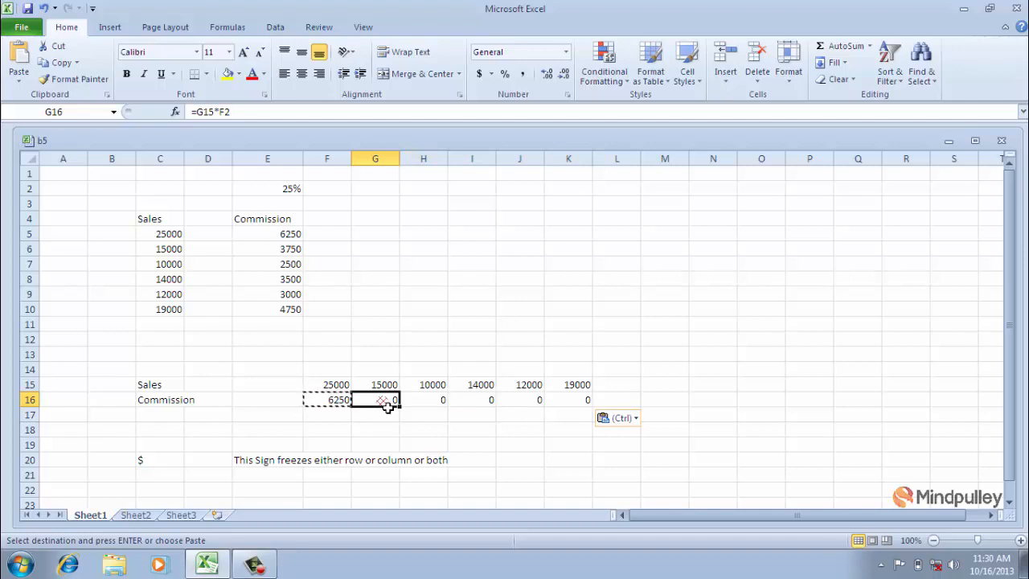
double_click(388, 407)
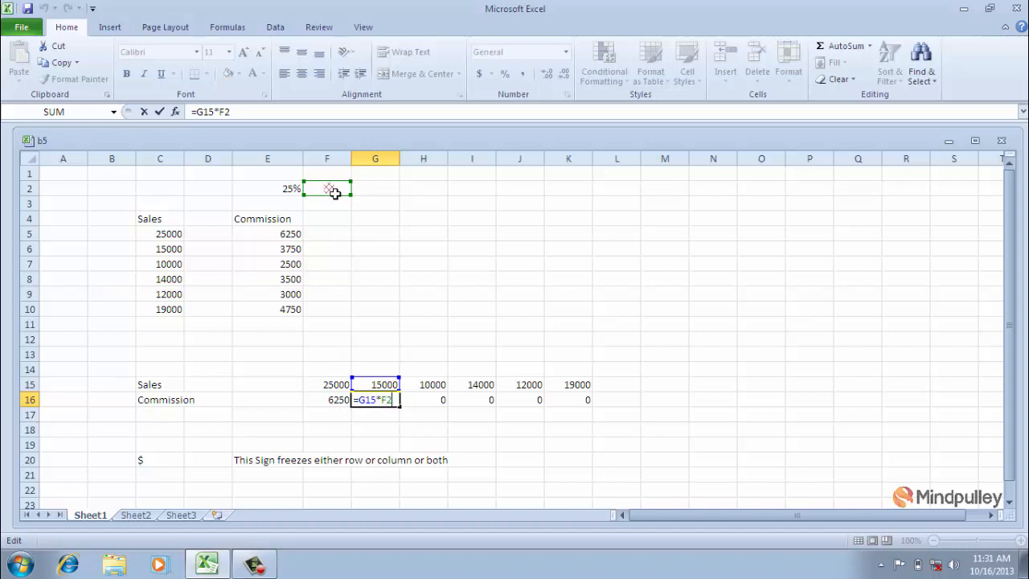
click(409, 418)
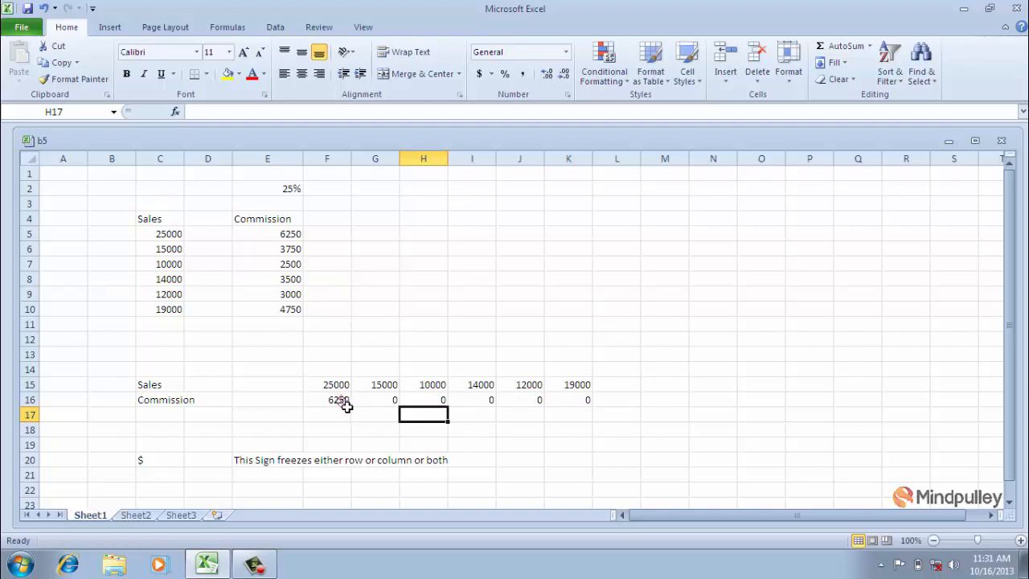
Clear the commission formulas from F16:K16.
drag(323, 400, 344, 402)
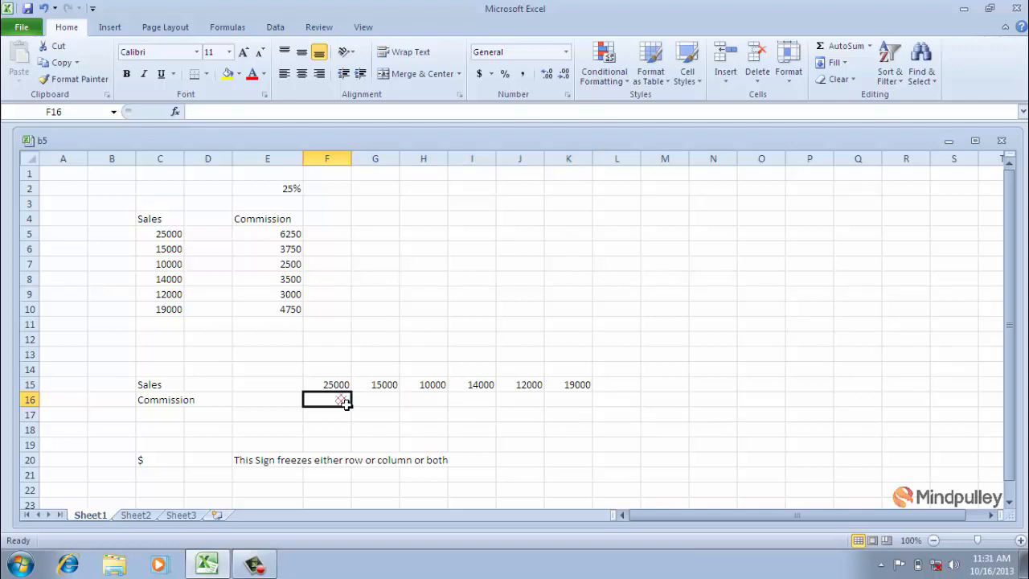
Enter =F15*$E$2 in F16 so the rate cell's column and row are both frozen.
text(=)
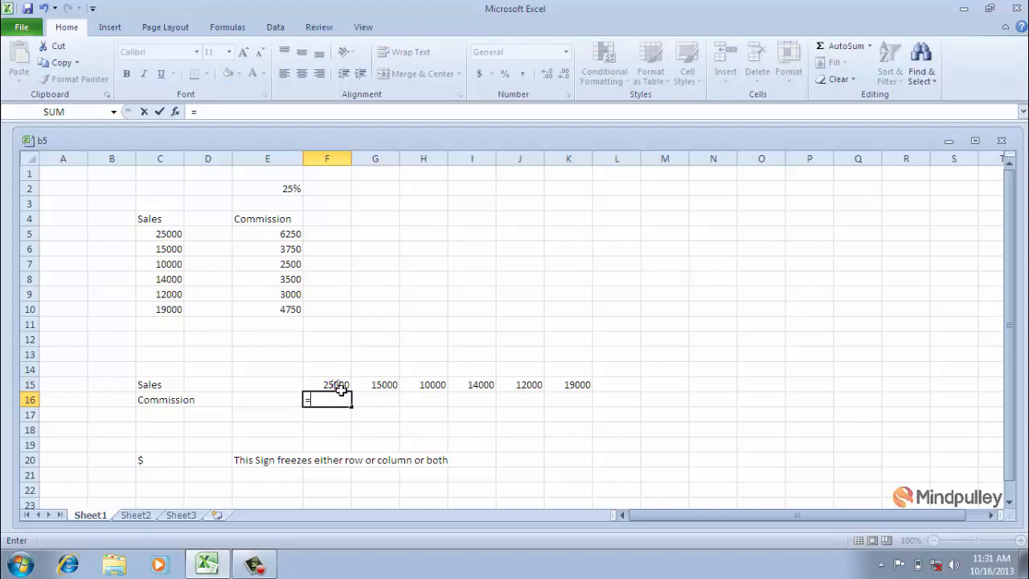
click(340, 388)
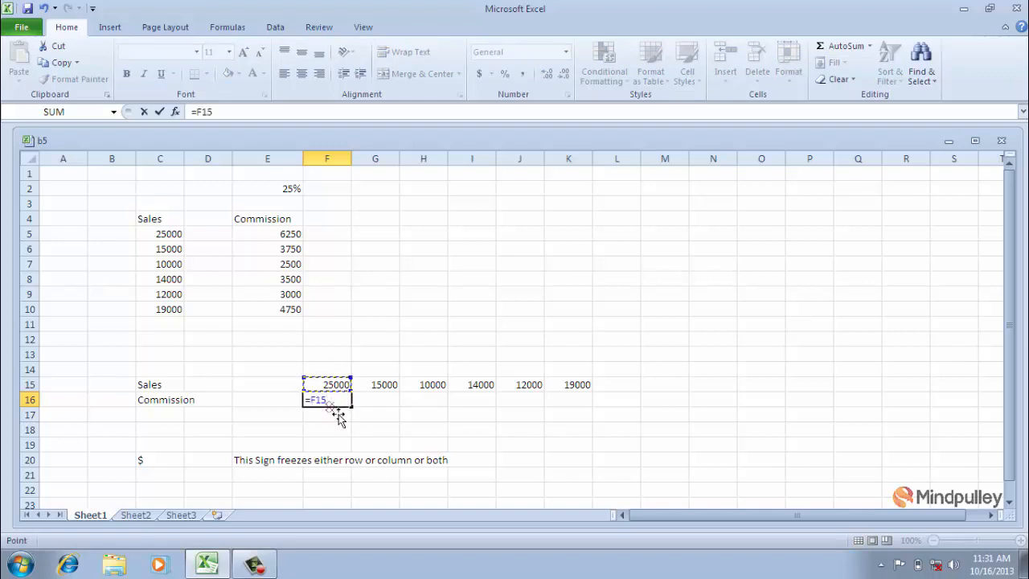
text(*)
text($)
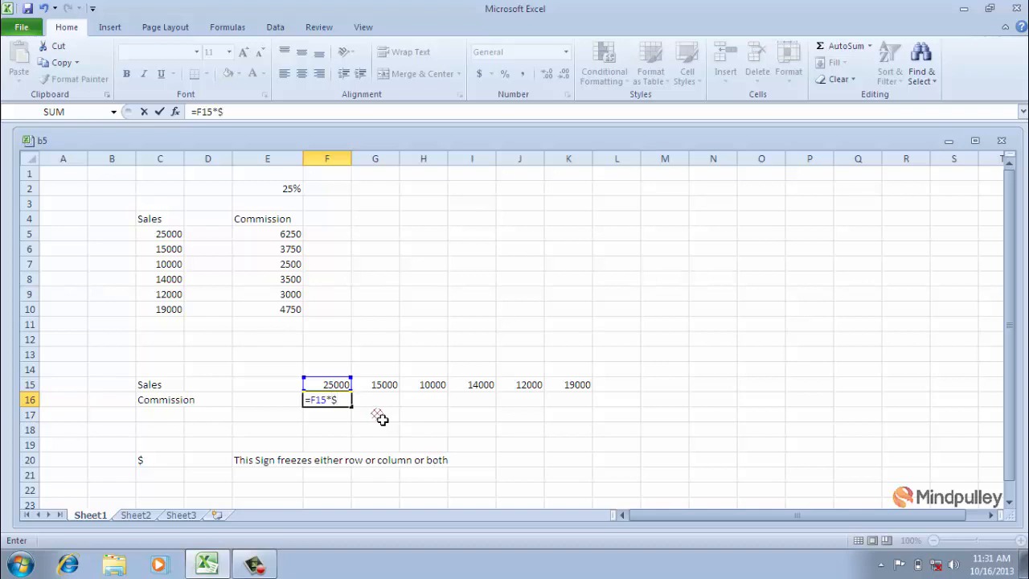
text(e)
key(BackSpace)
key(Caps_Lock)
text(E)
key(Caps_Lock)
text($2)
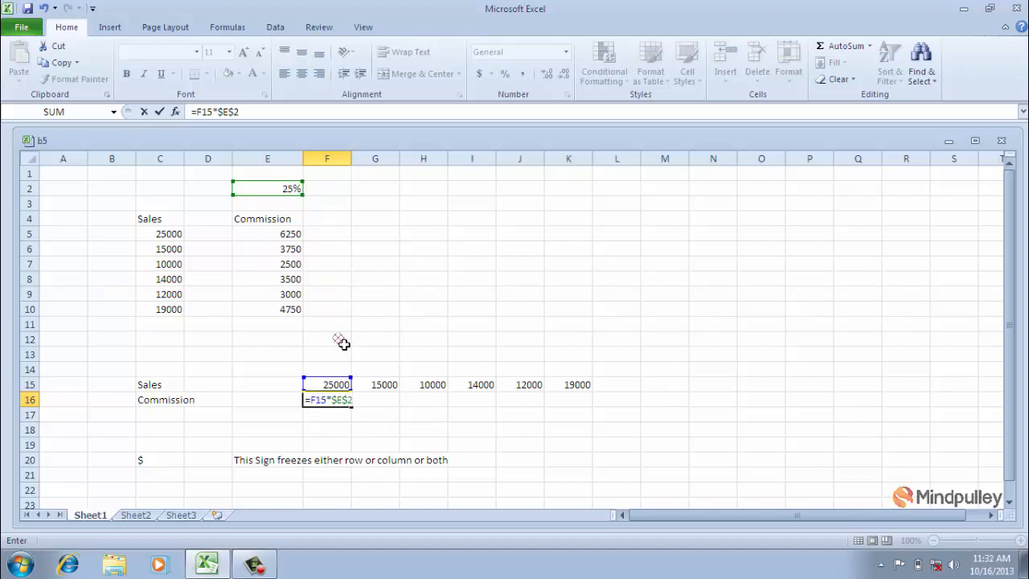
key(Return)
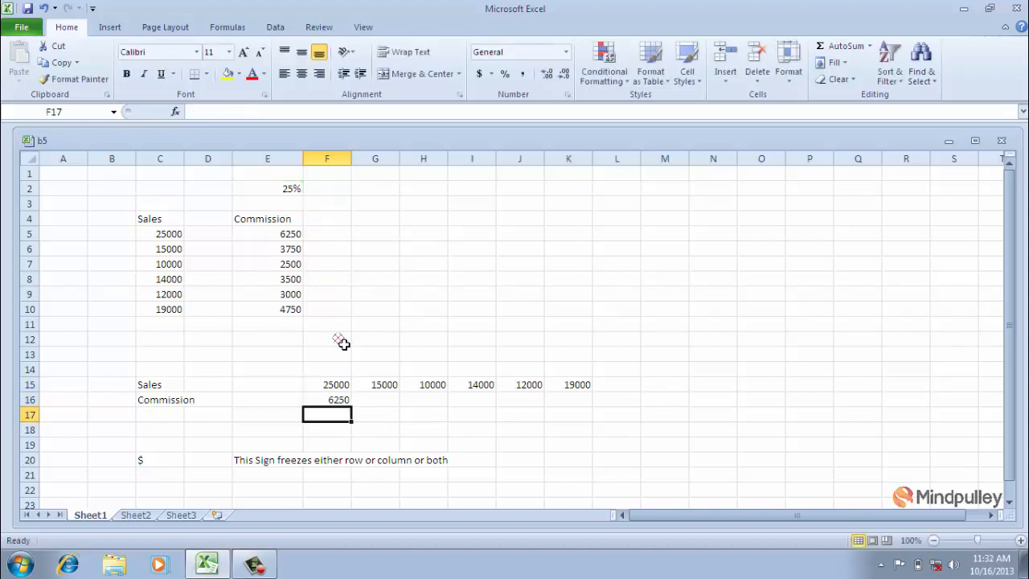
Copy the frozen-rate commission formula from F16 and paste it into G16:K16.
click(346, 405)
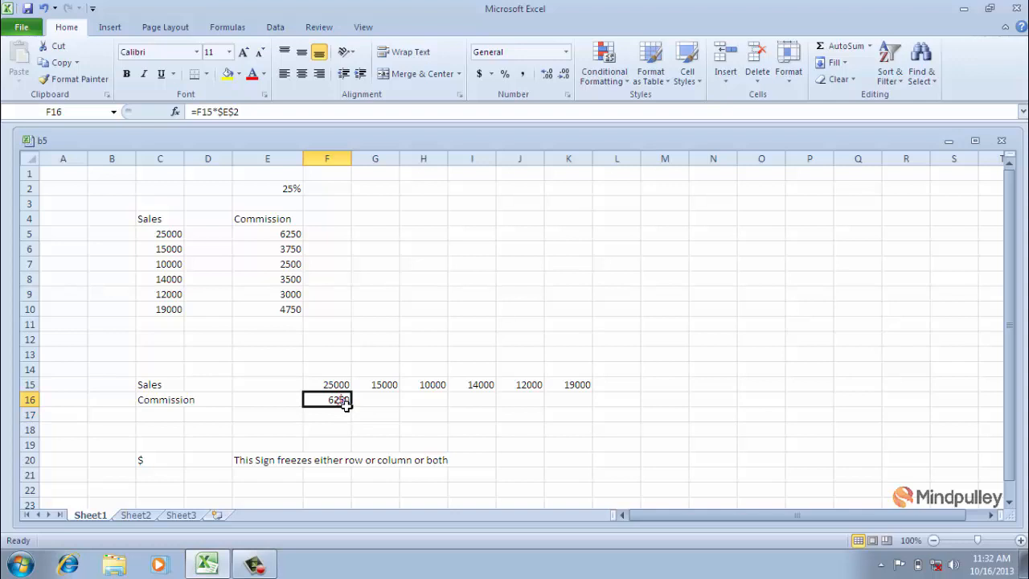
key(ctrl+c)
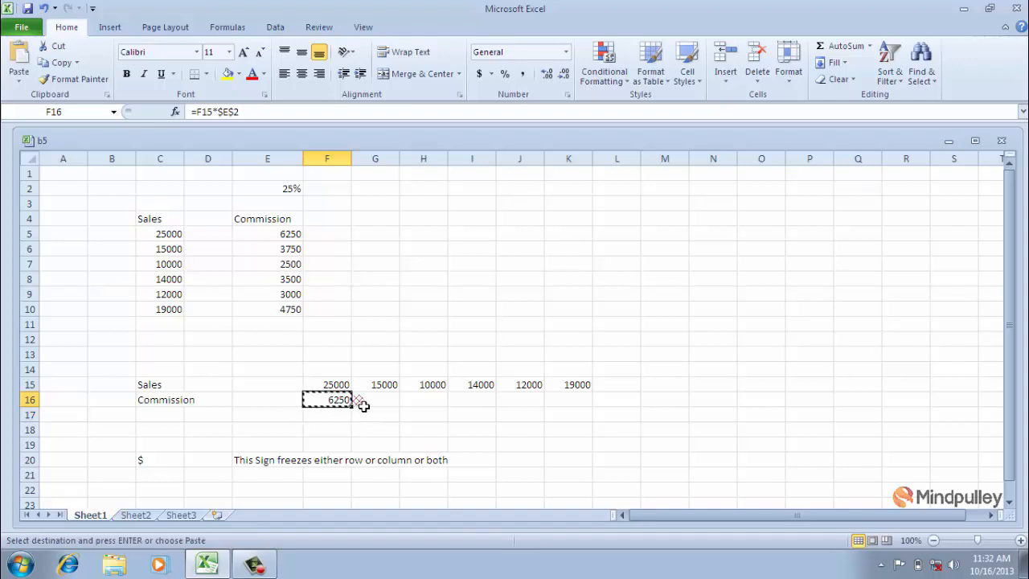
drag(362, 405, 571, 405)
key(ctrl+v)
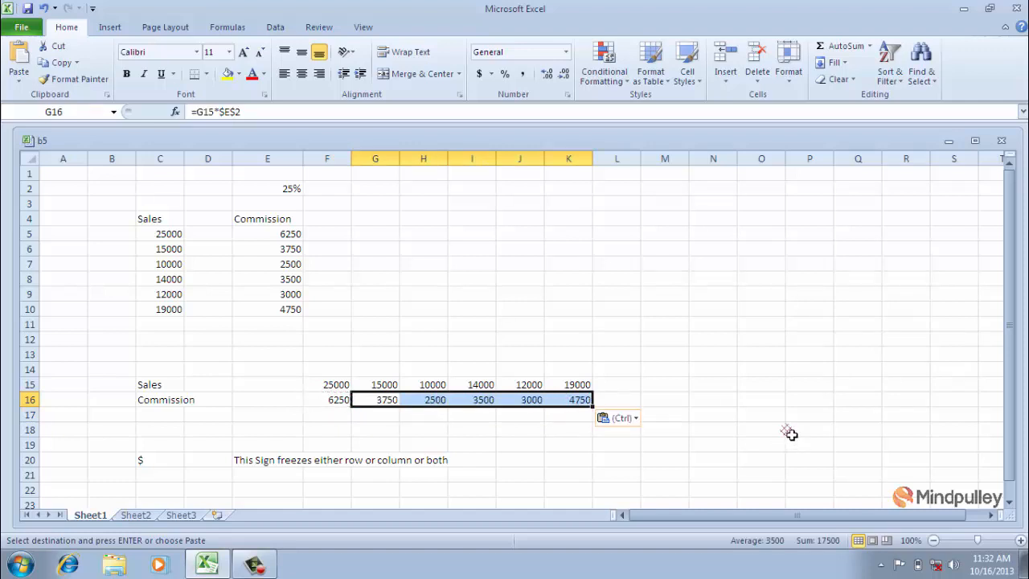
key(Escape)
click(725, 415)
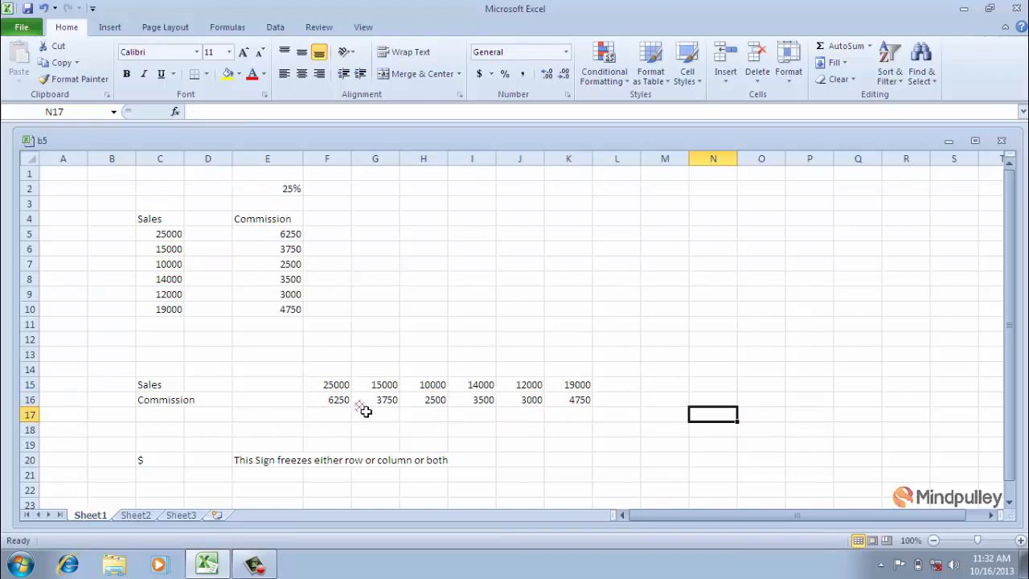
Inspect the formula in G16 to see which sales and rate cells it references.
click(392, 406)
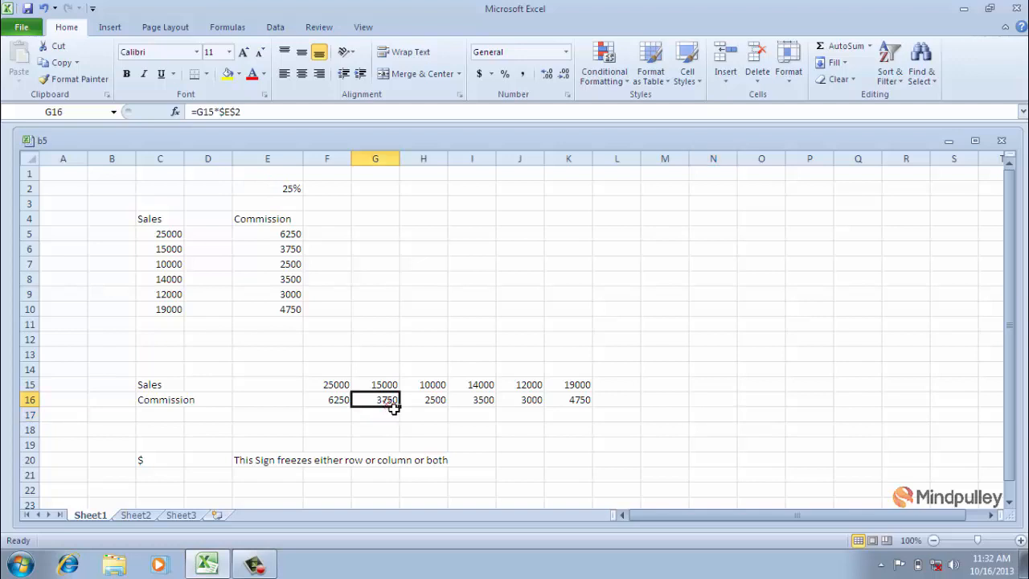
double_click(392, 406)
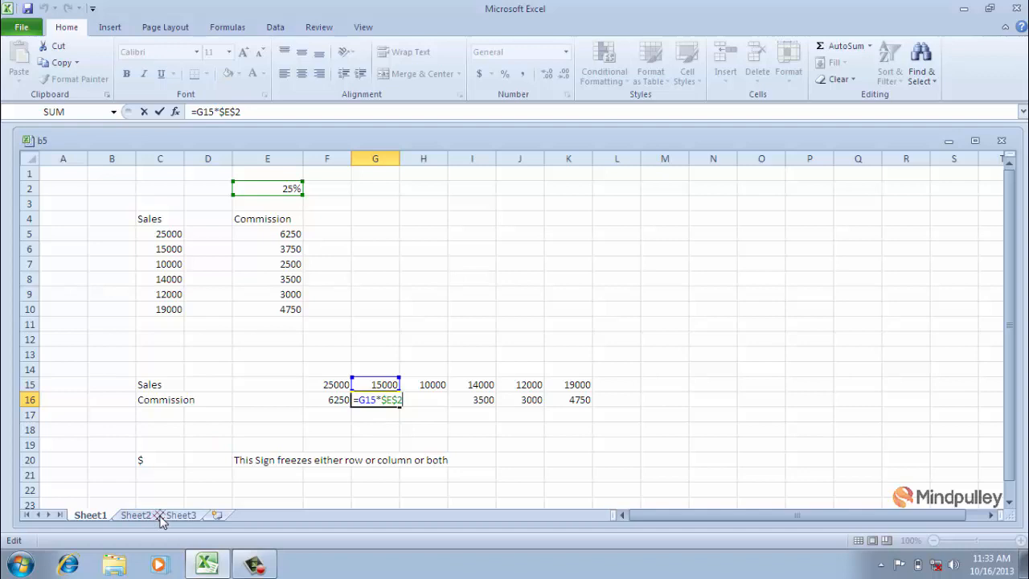
key(ctrl+Return)
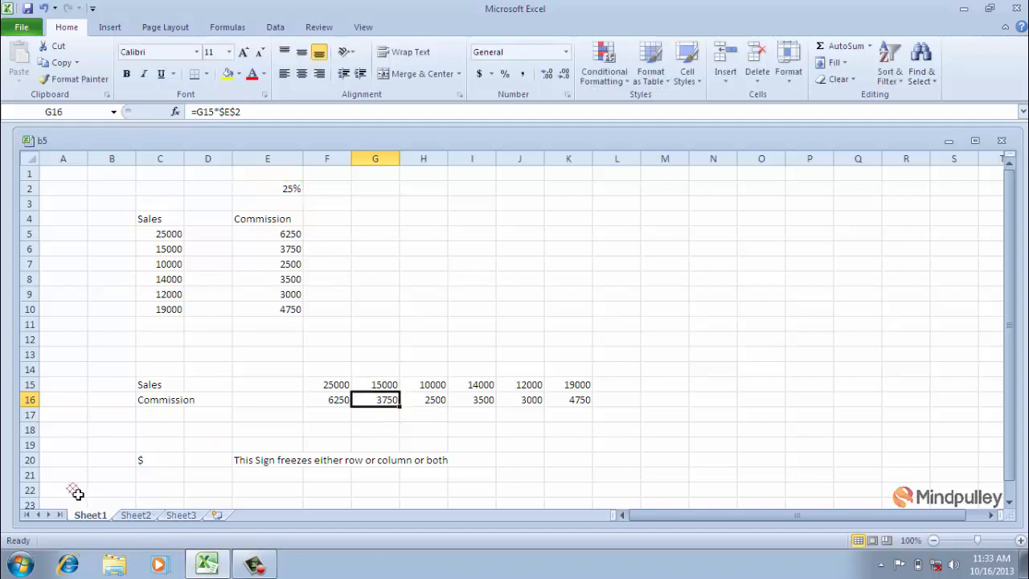
On Sheet2, enter the sales values 25000, 30000, 45000, 23000 and 56000 in B6:B10.
click(148, 518)
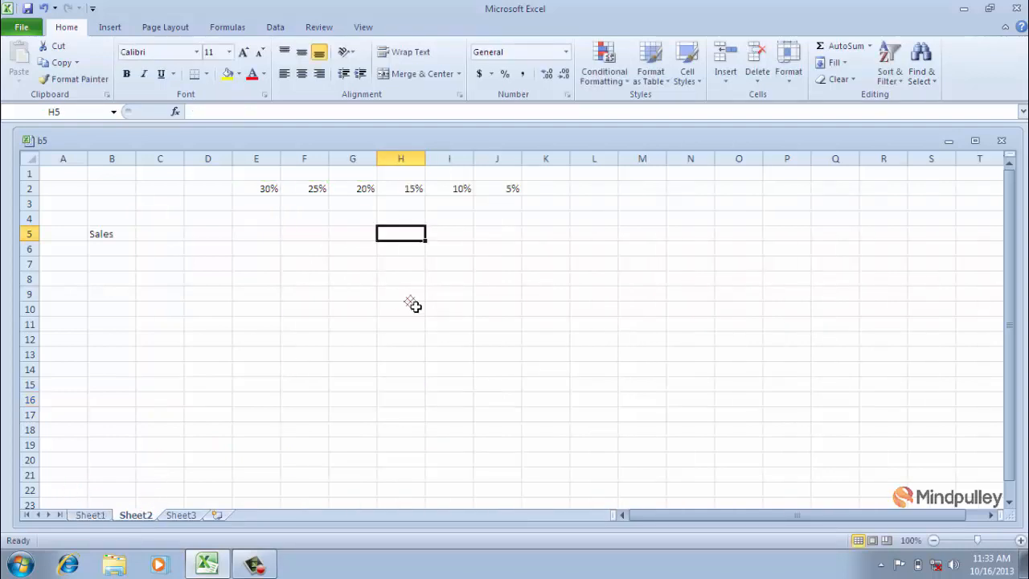
click(118, 255)
text(25)
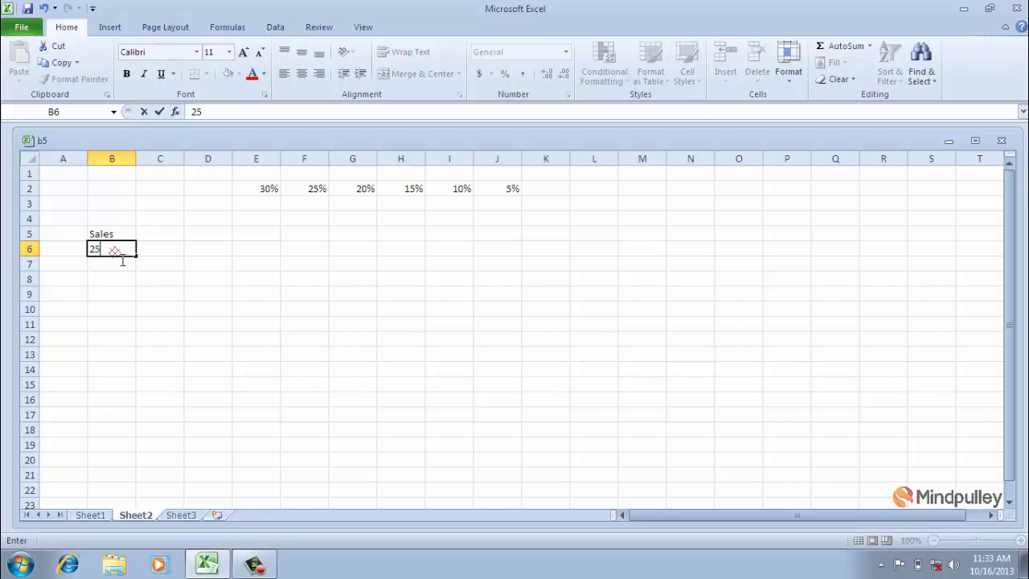
text(000)
key(Return)
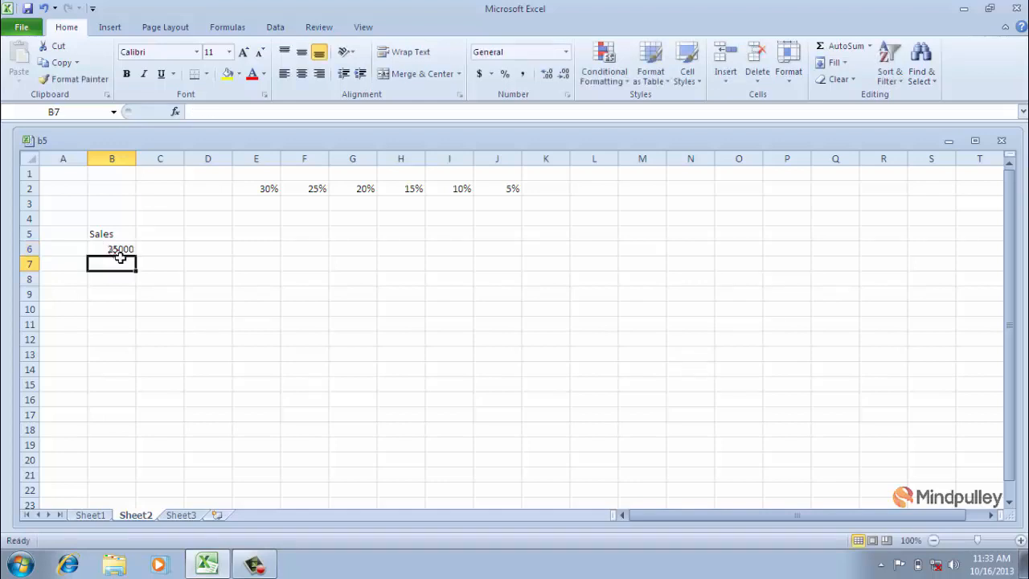
text(30000)
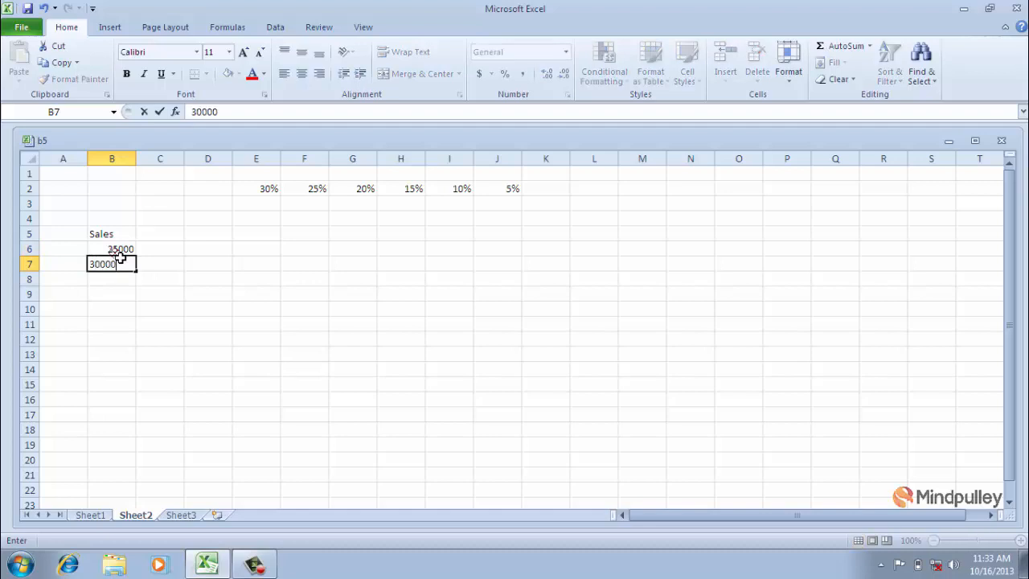
key(Return)
text(45)
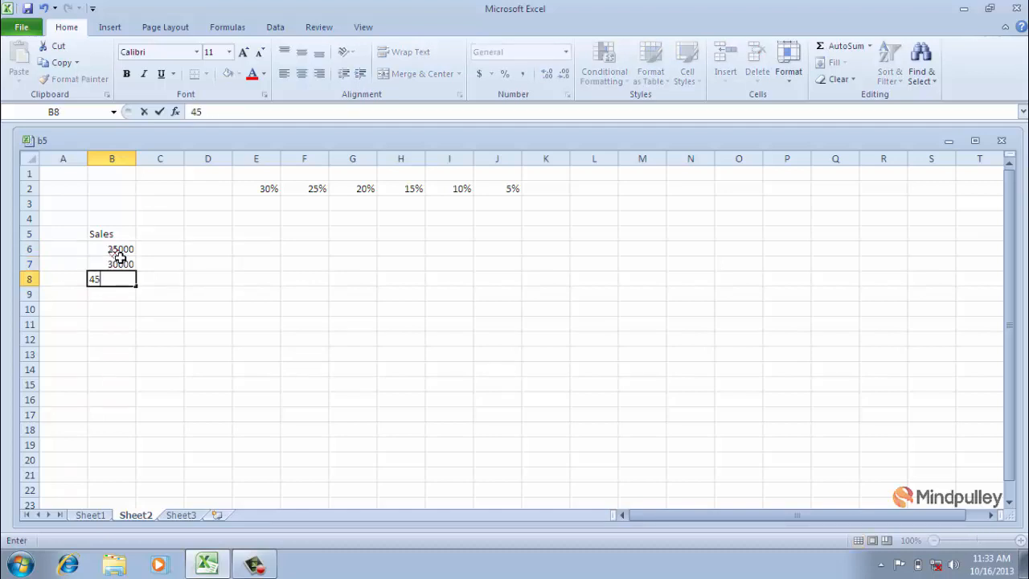
text(000)
key(Return)
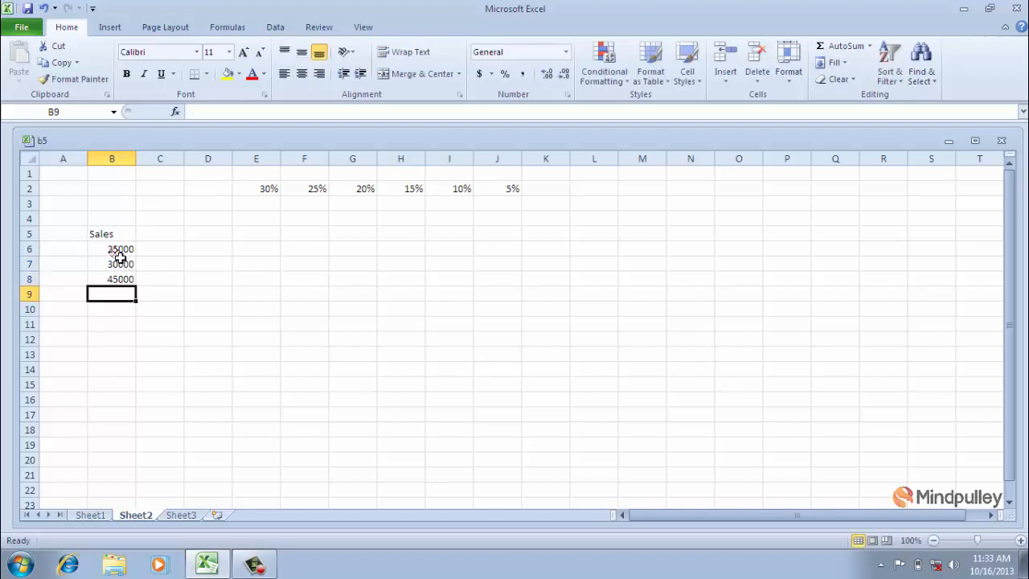
text(23000)
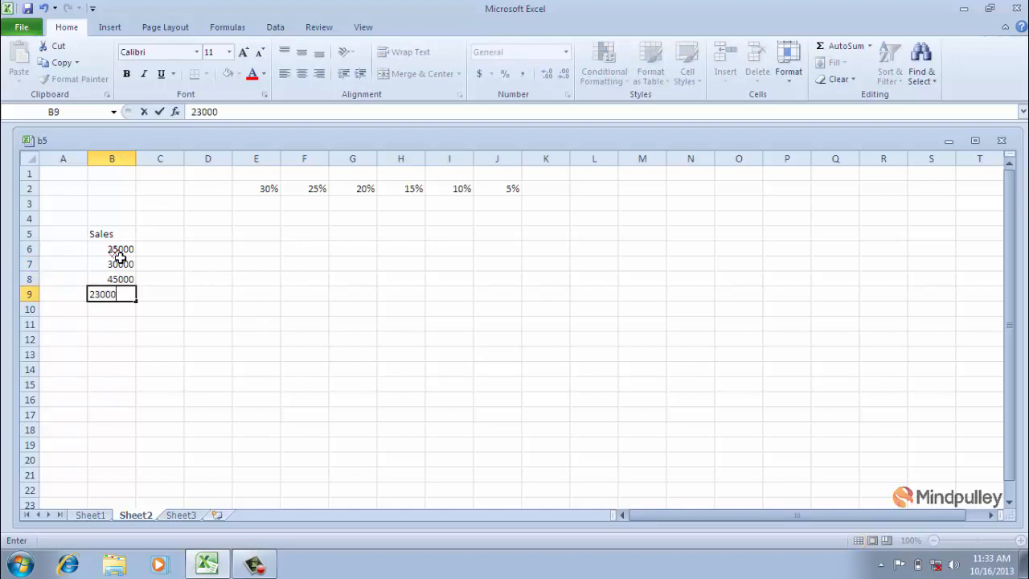
key(Return)
text(56000)
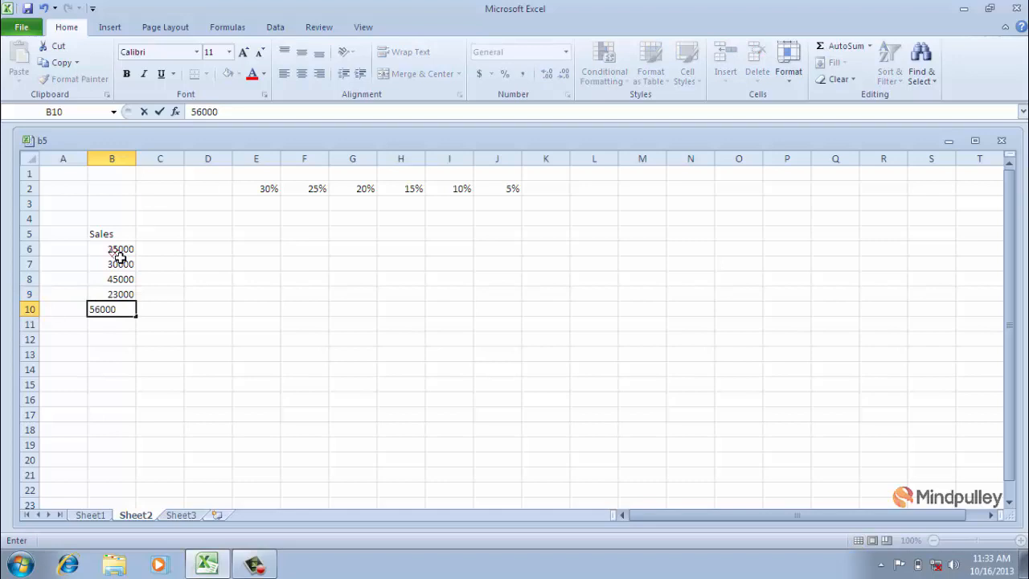
key(Return)
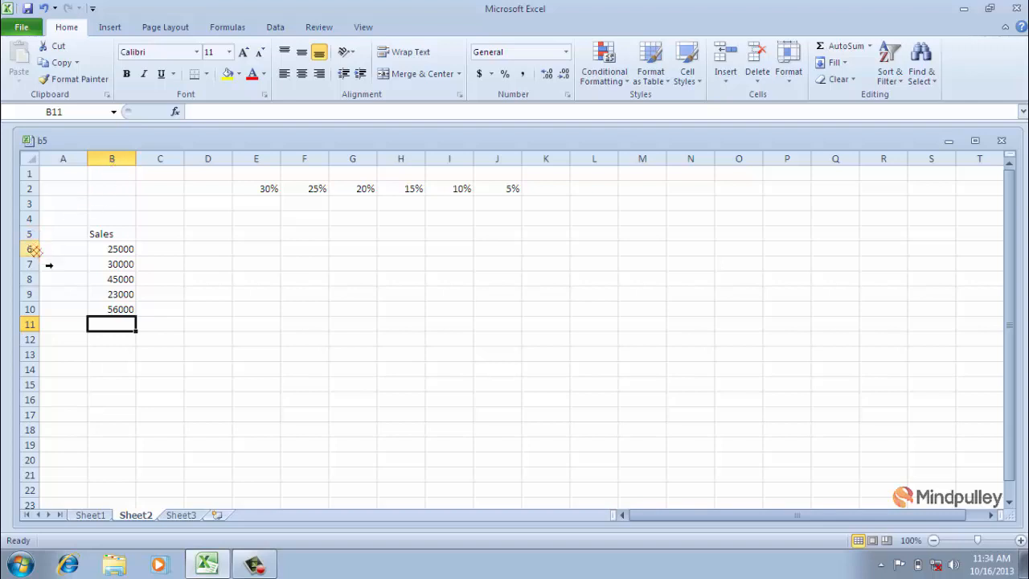
Enter the formula =$B5*E$2 in E5, freezing the sales column and the rate row.
click(261, 237)
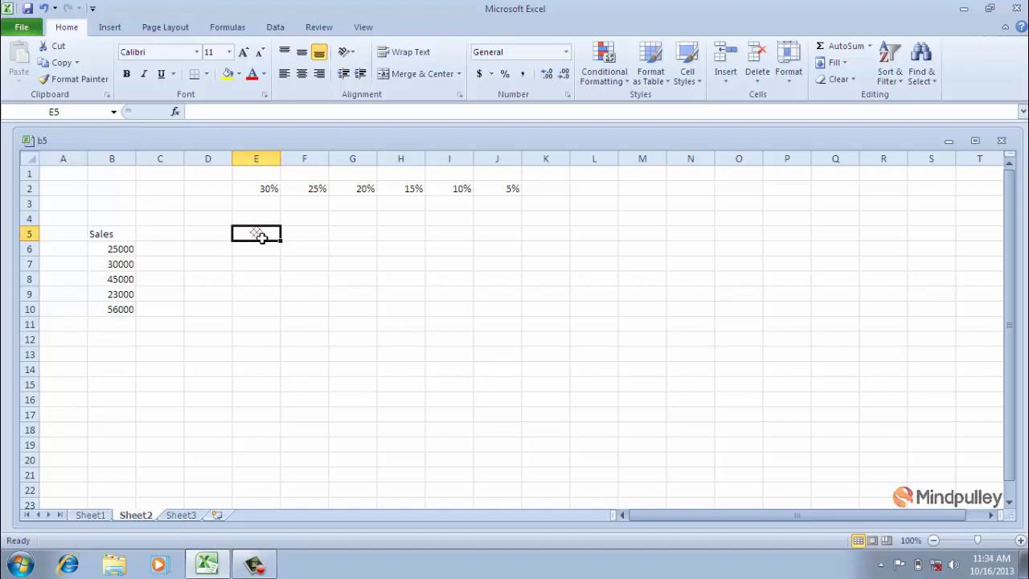
text(=)
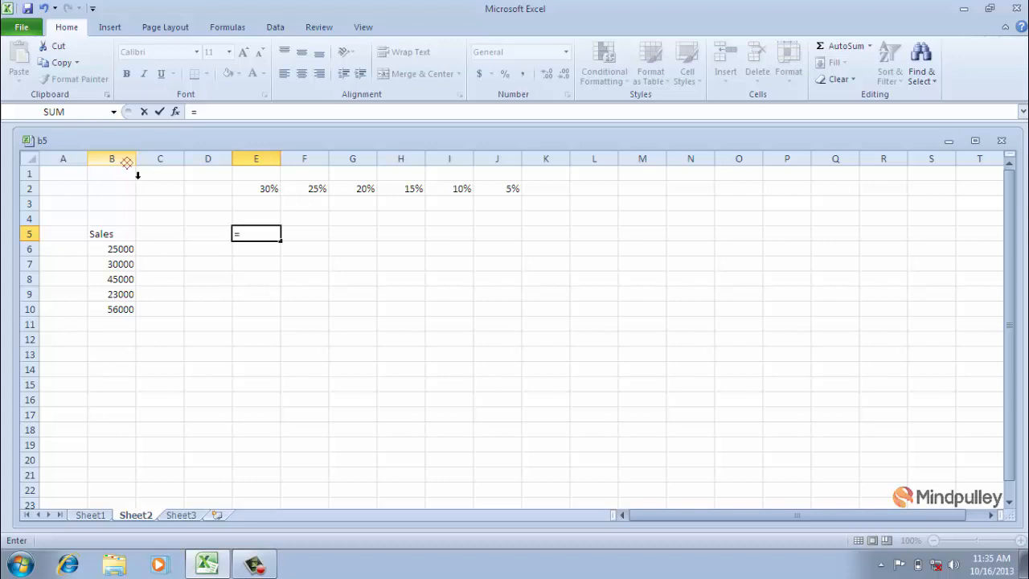
text($)
text(b)
key(BackSpace)
text(B)
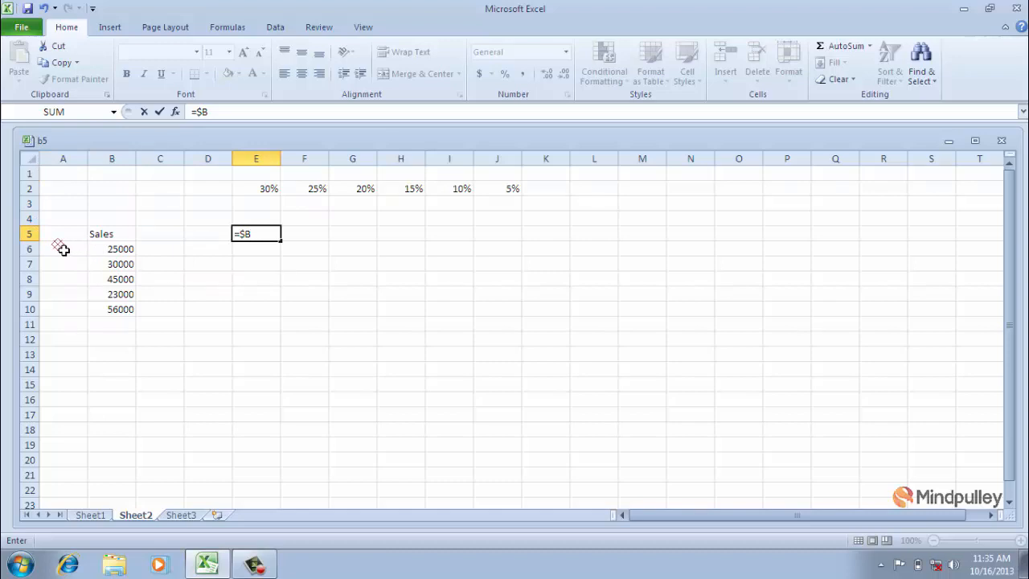
text(5*)
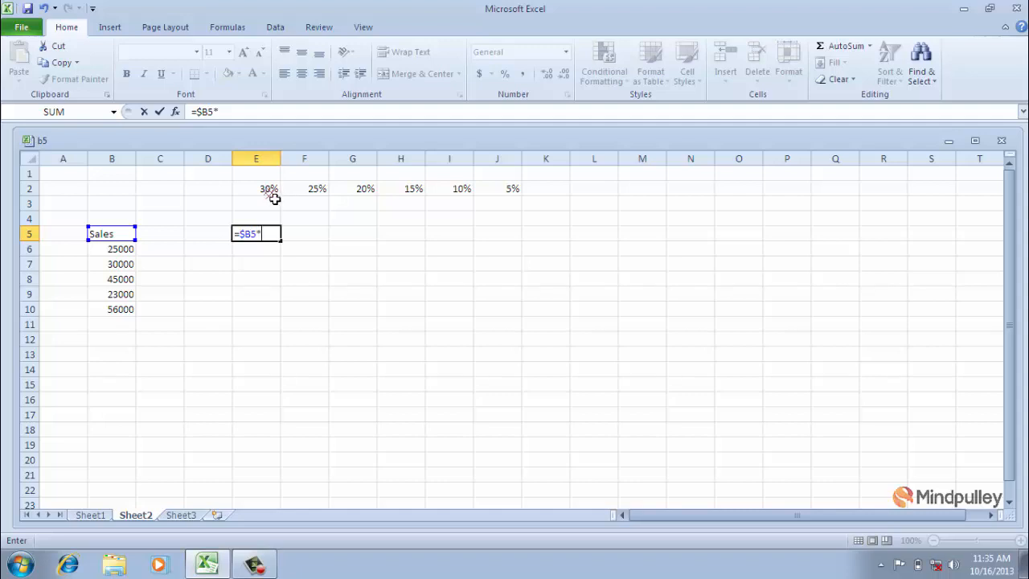
key(Caps_Lock)
text(E)
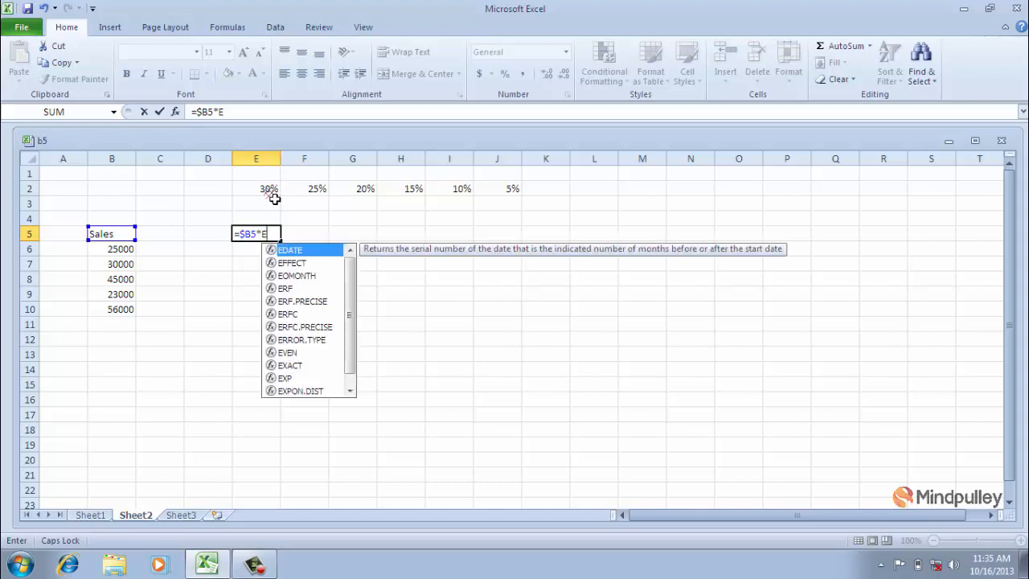
key(Caps_Lock)
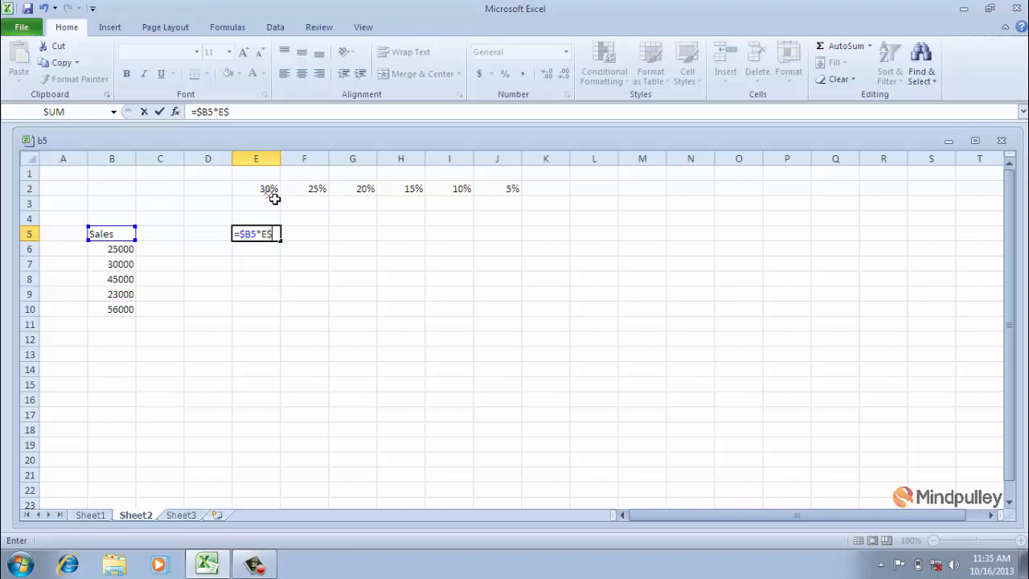
text(2)
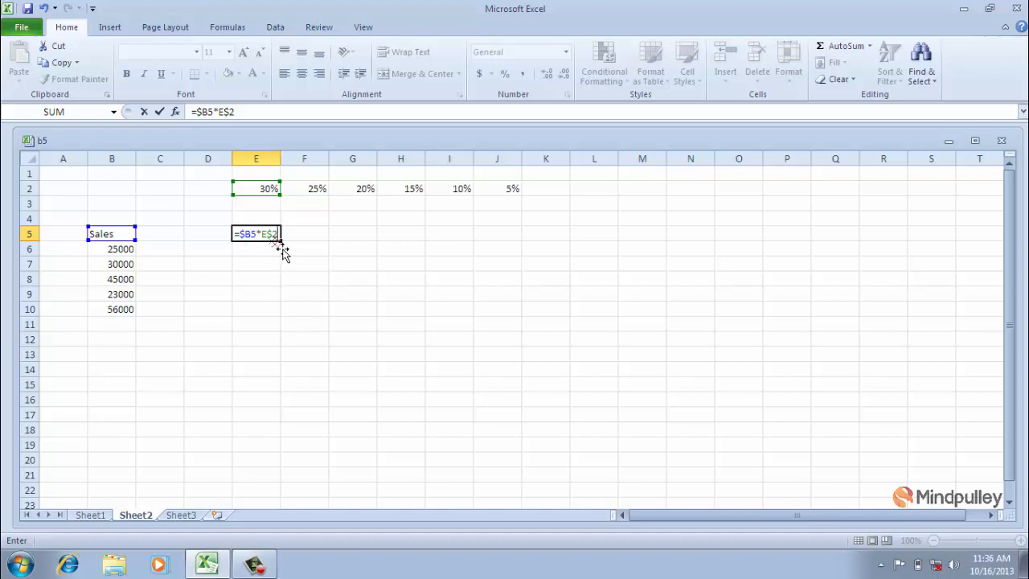
key(Return)
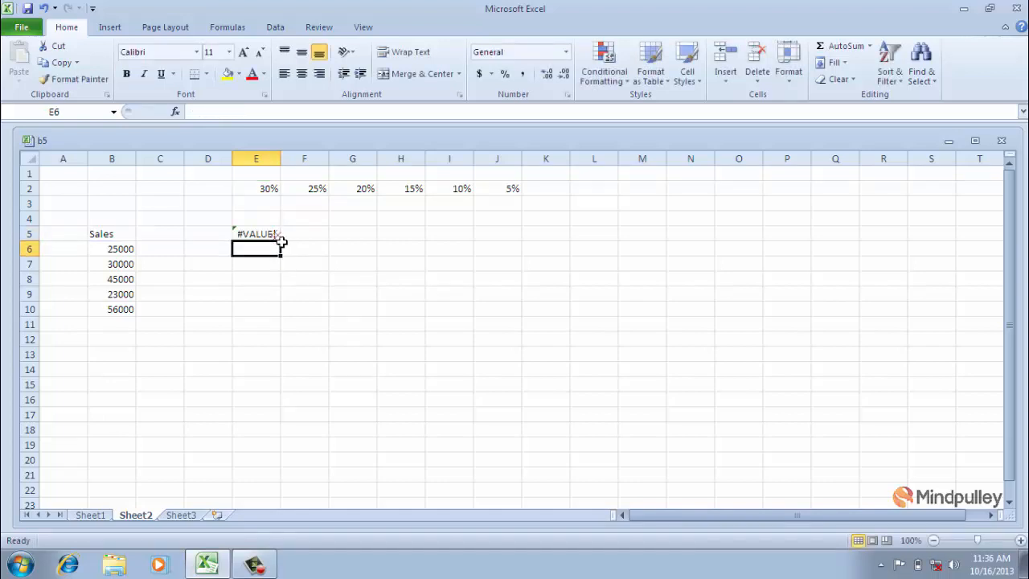
Clear the commission formula from E5.
click(278, 237)
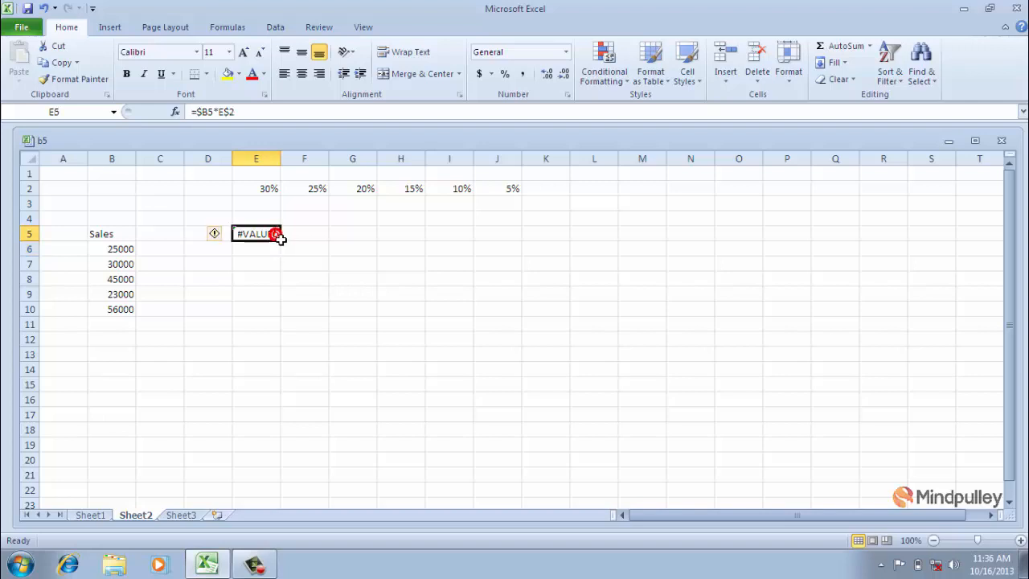
key(Delete)
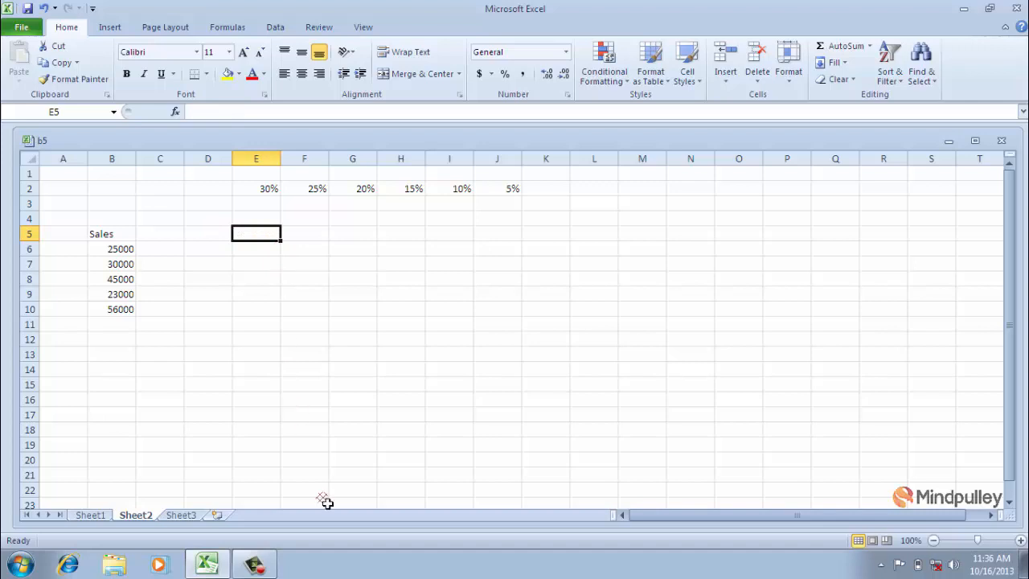
click(371, 577)
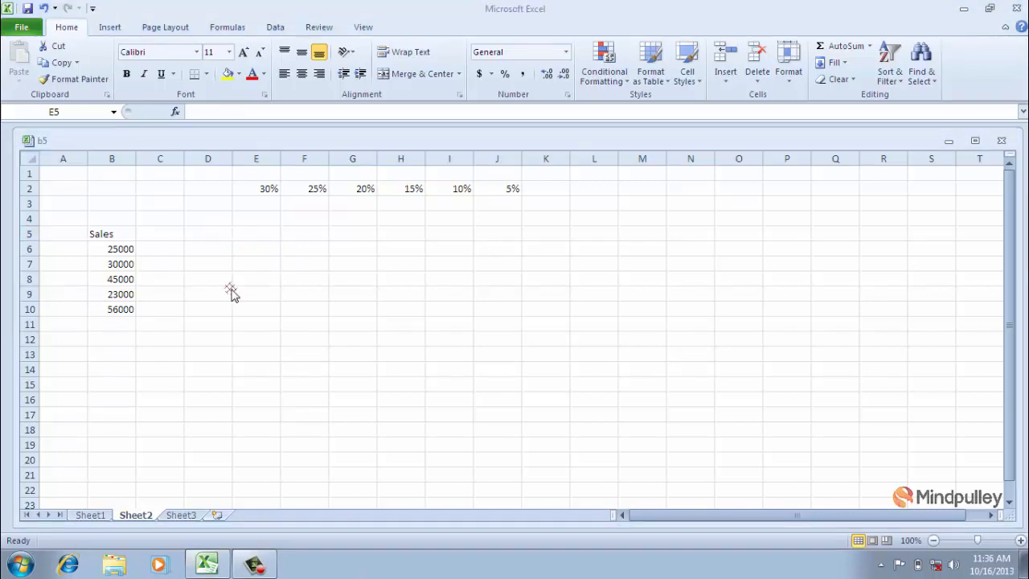
Begin a formula in E5 with the frozen sales column reference =$B.
click(262, 238)
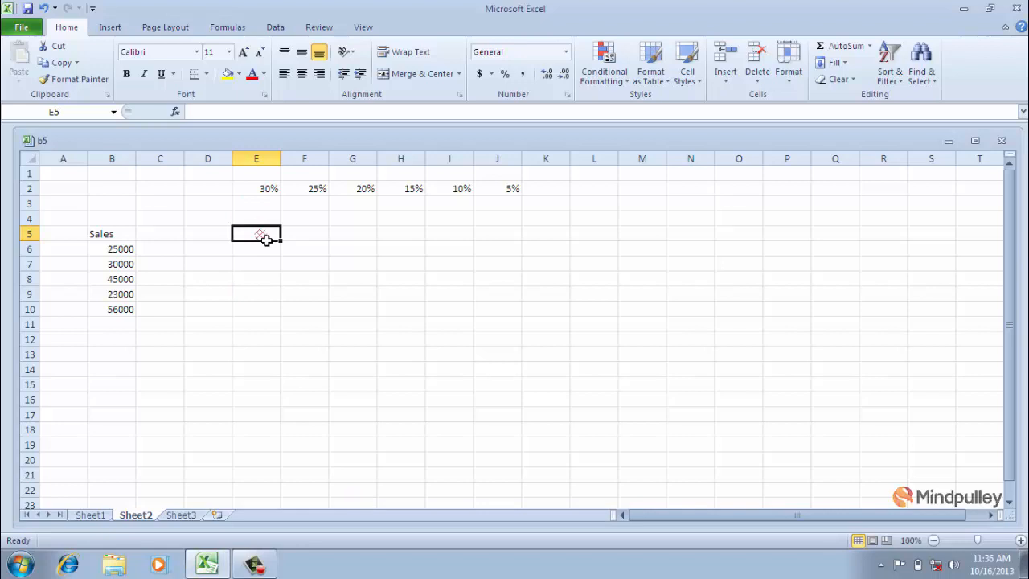
text(=)
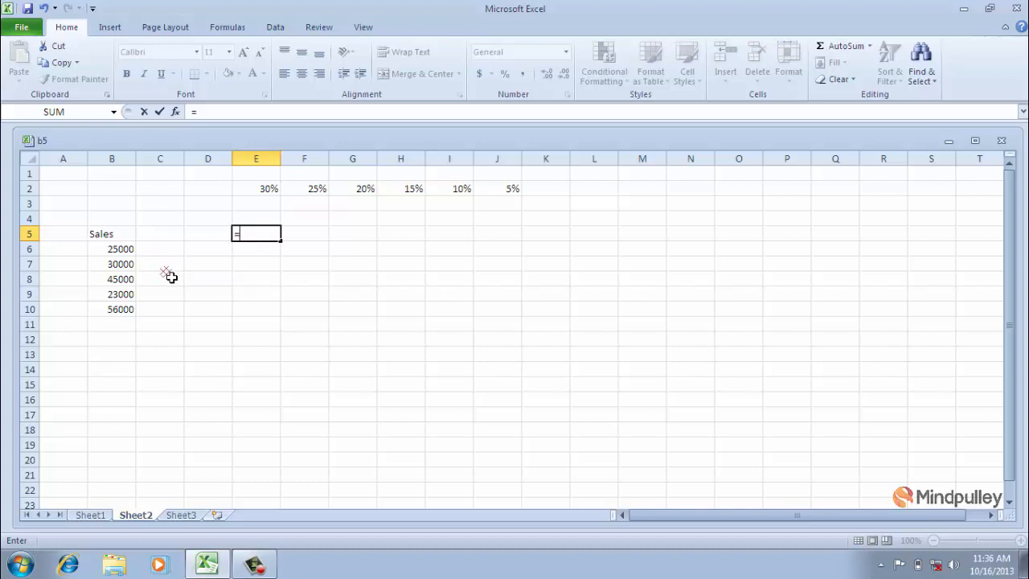
text($)
key(Caps_Lock)
text(B)
key(Caps_Lock)
click(264, 257)
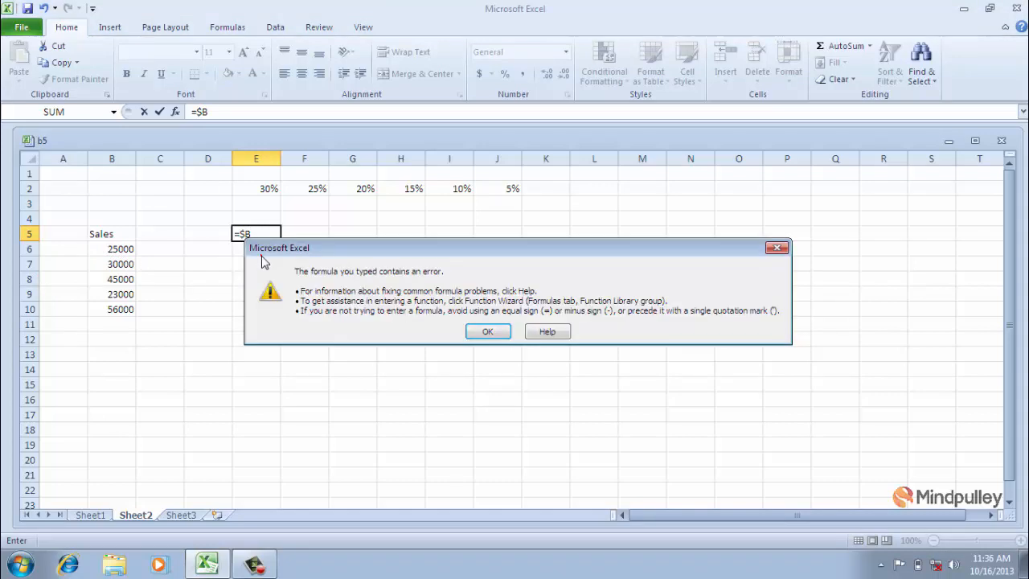
click(776, 248)
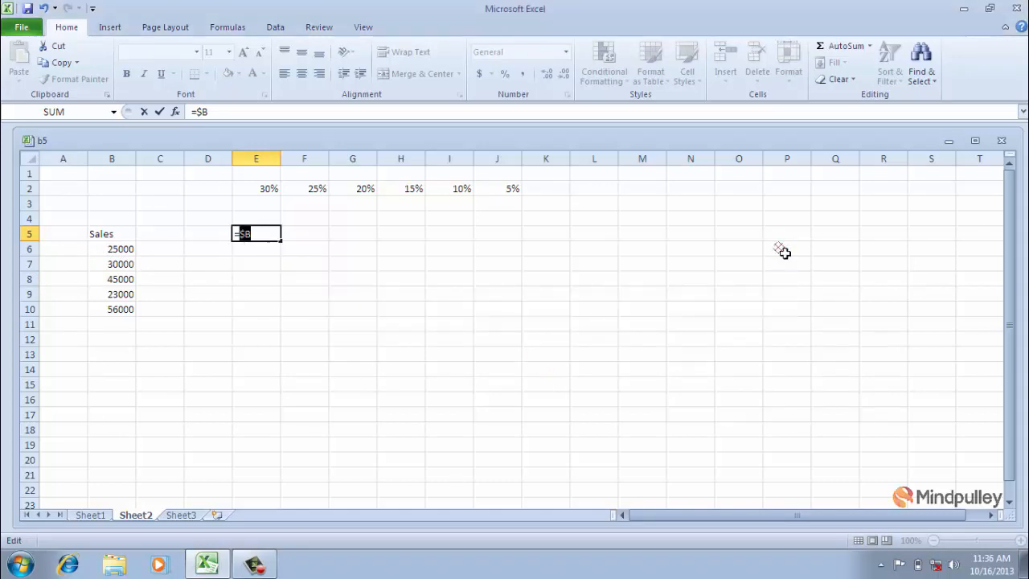